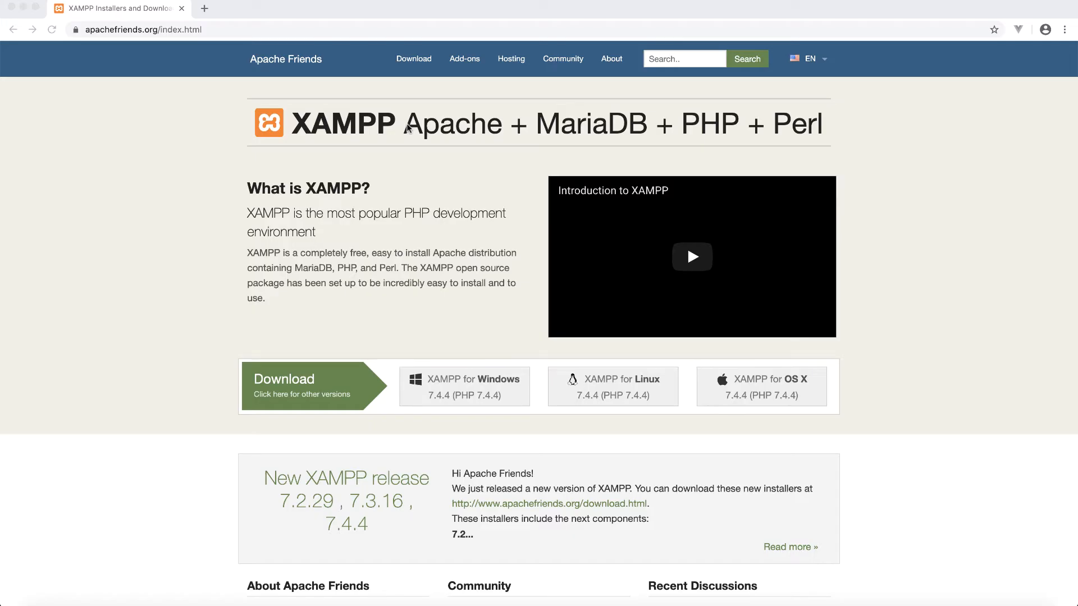
# Step: Cancel the new XAMPP for OS X download in Chrome and open Finder's Downloads folder
pyautogui.click(440, 129)
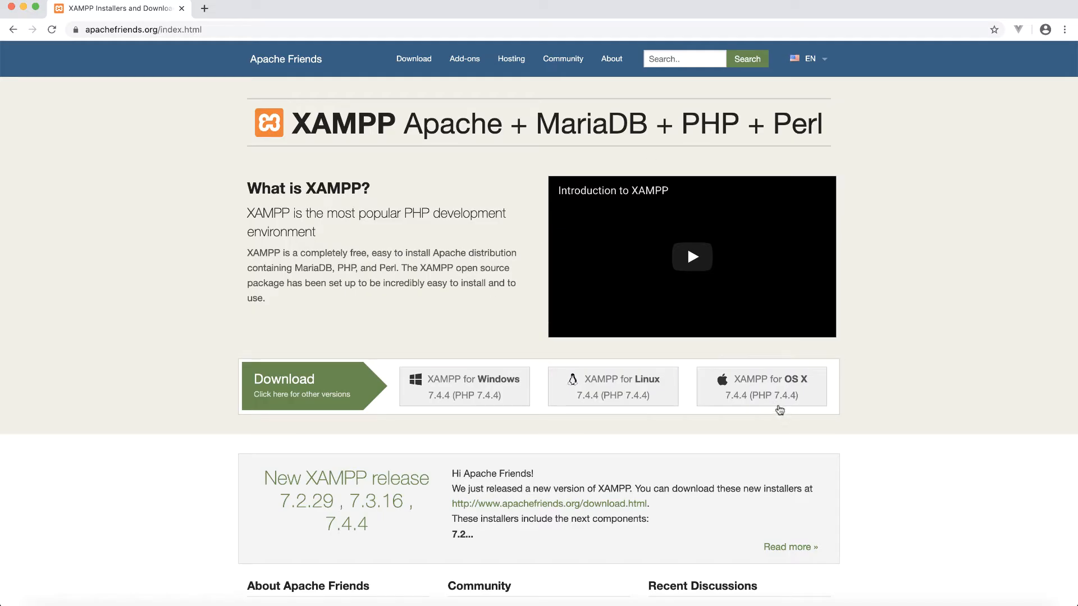
pyautogui.click(770, 387)
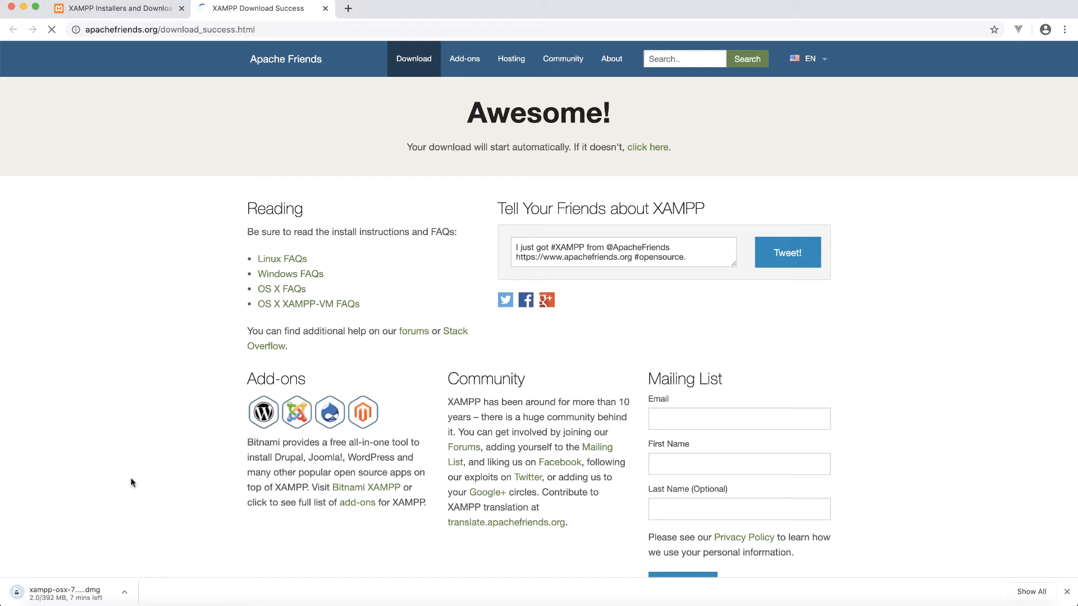
pyautogui.click(128, 594)
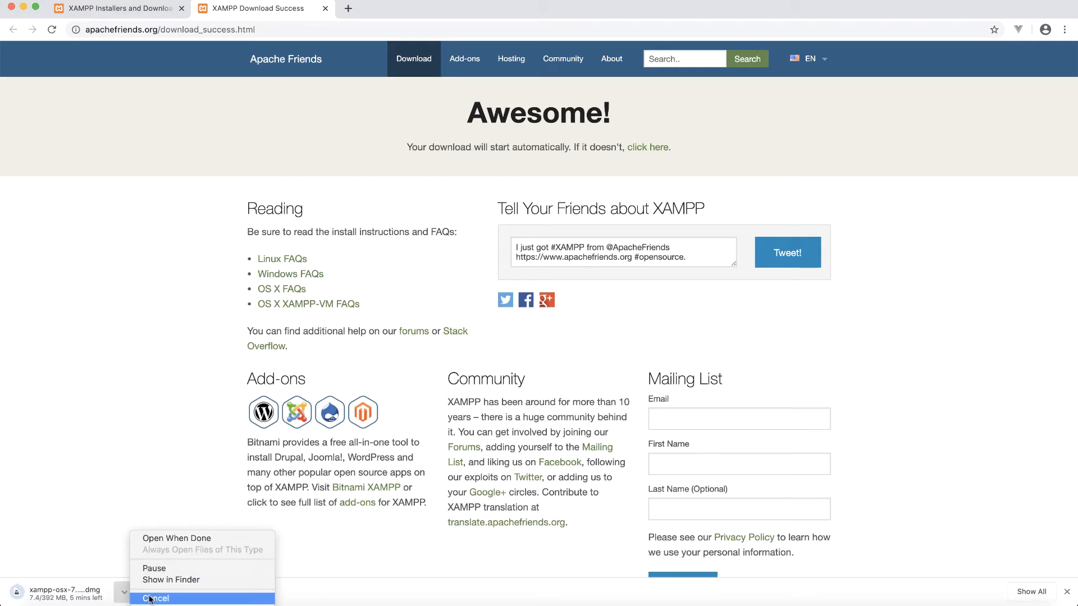
pyautogui.click(150, 597)
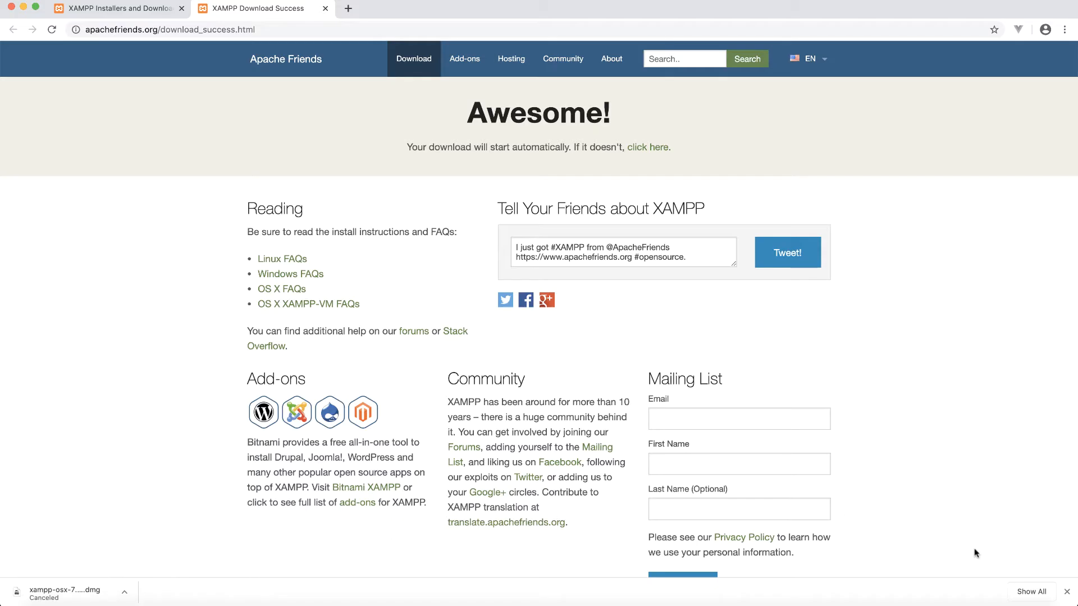
pyautogui.click(1067, 592)
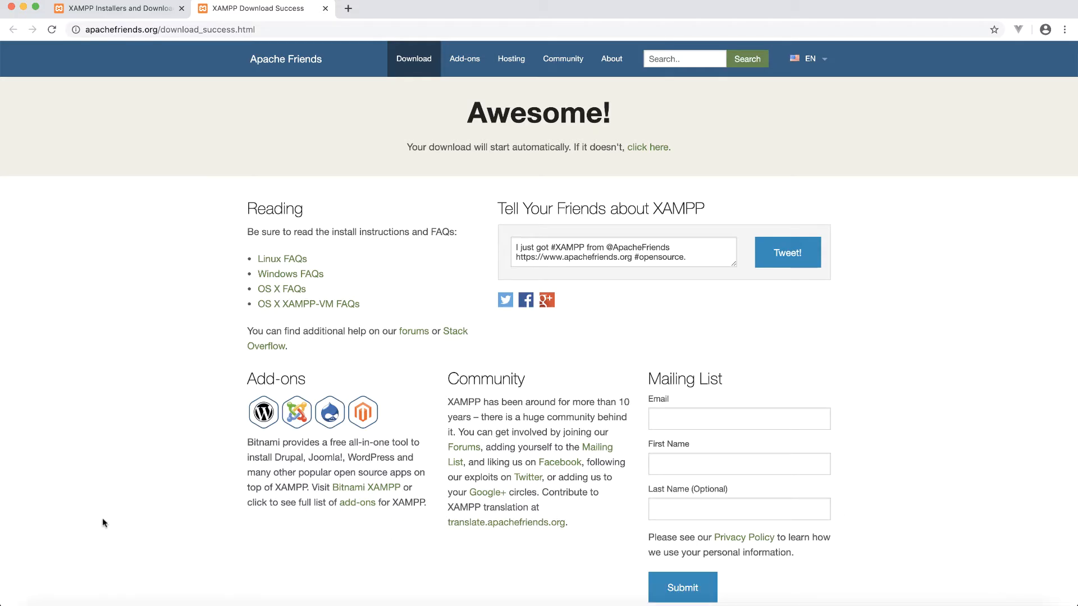
pyautogui.click(49, 603)
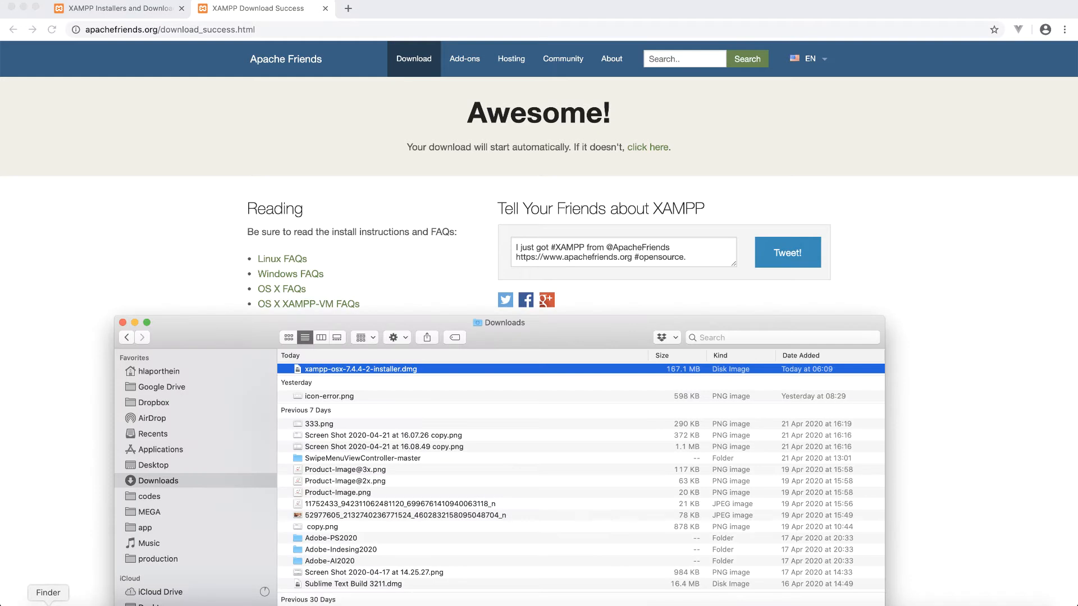
# Step: Mount xampp-osx-7.4.4-2-installer.dmg and launch the XAMPP installer app inside it
pyautogui.doubleClick(324, 371)
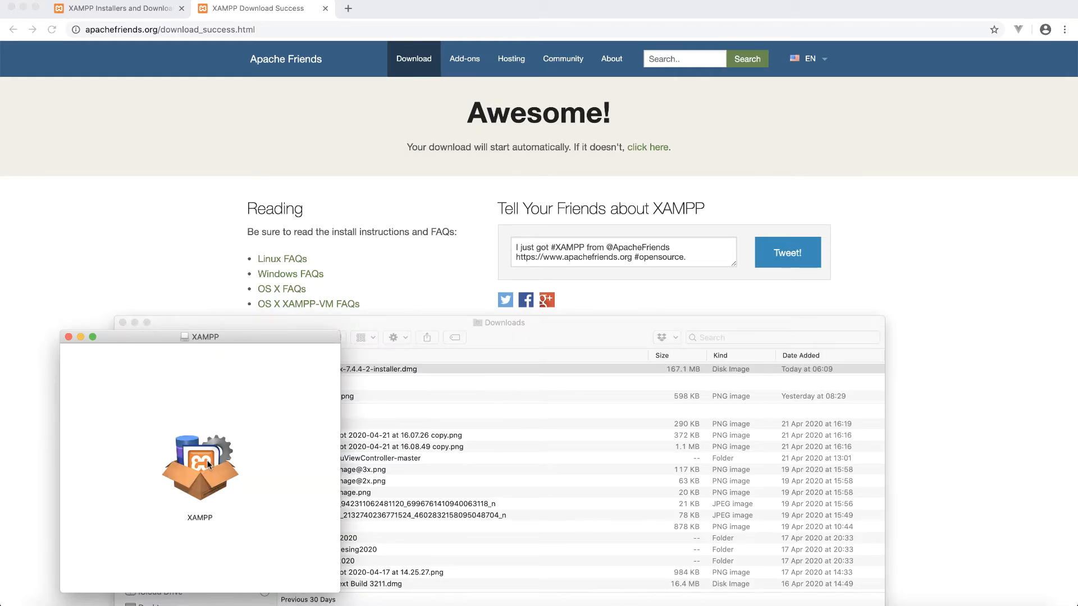
pyautogui.click(208, 464)
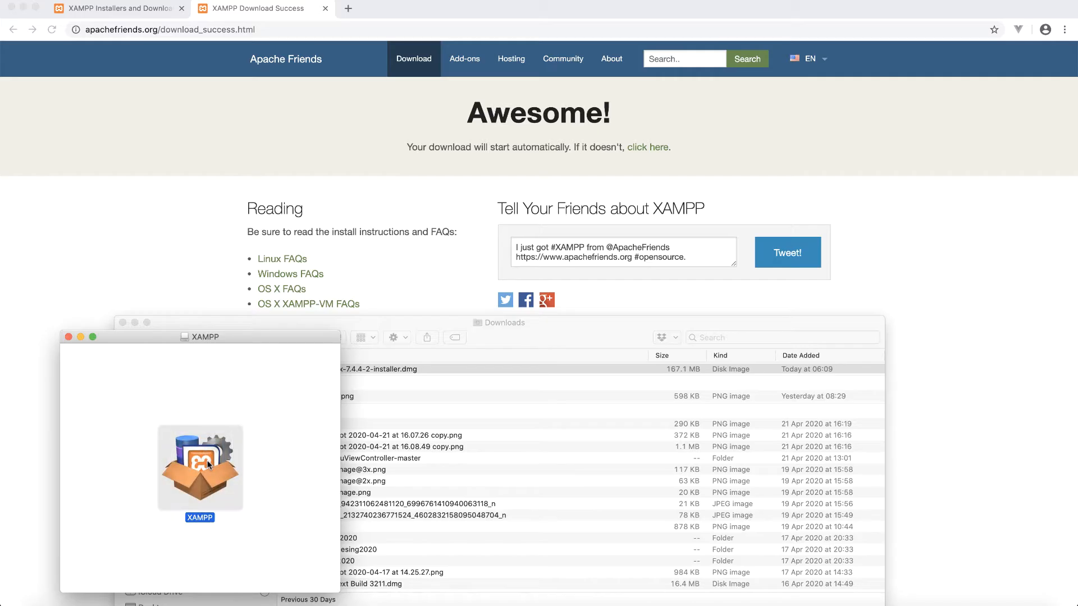
pyautogui.doubleClick(208, 464)
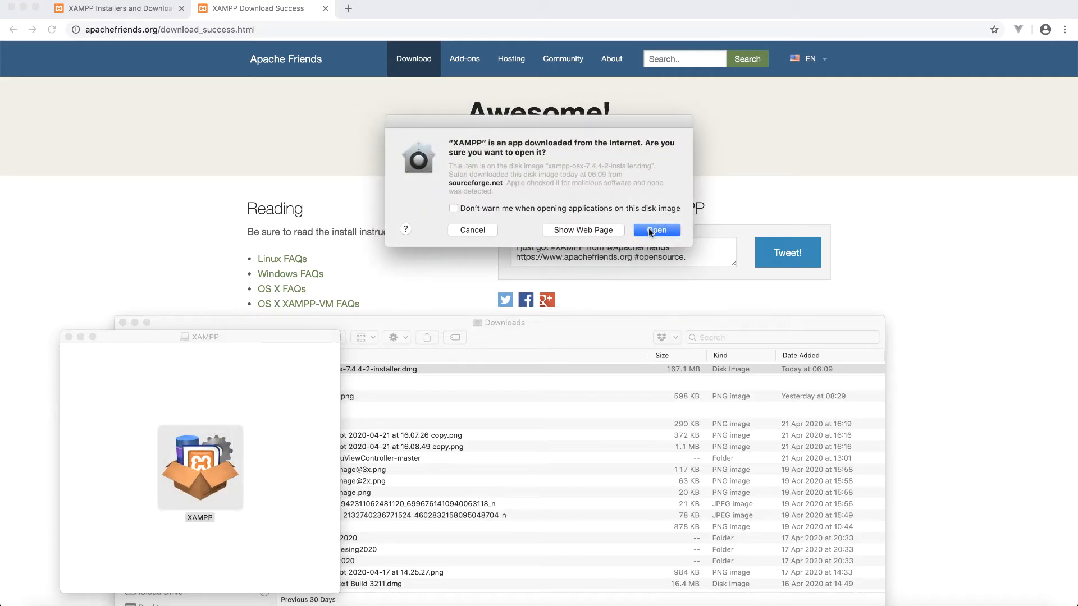
# Step: Allow the downloaded XAMPP installer to open and authorise it with the account password
pyautogui.click(649, 230)
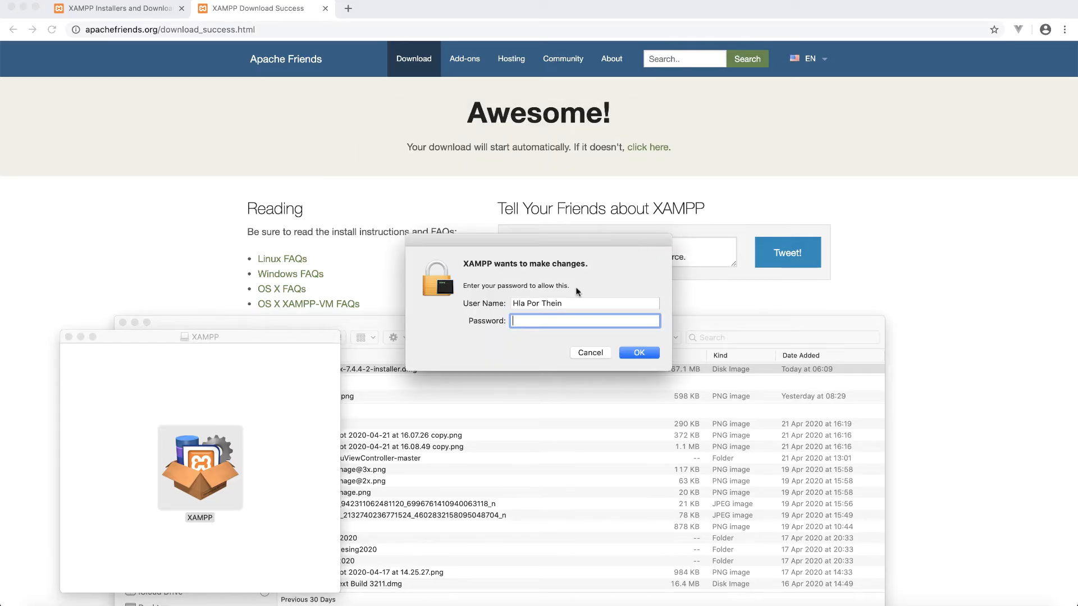
pyautogui.write('●●●●●●●●●')
pyautogui.press('Return')
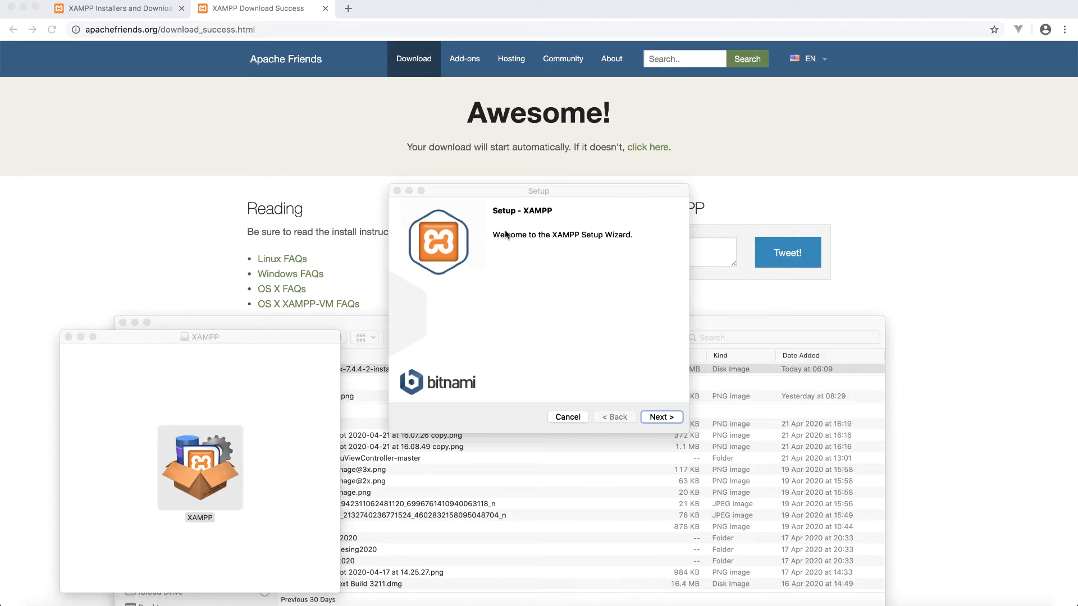
# Step: Install XAMPP with core and developer files into /Applications/XAMPP, finishing with Launch XAMPP checked
pyautogui.click(663, 419)
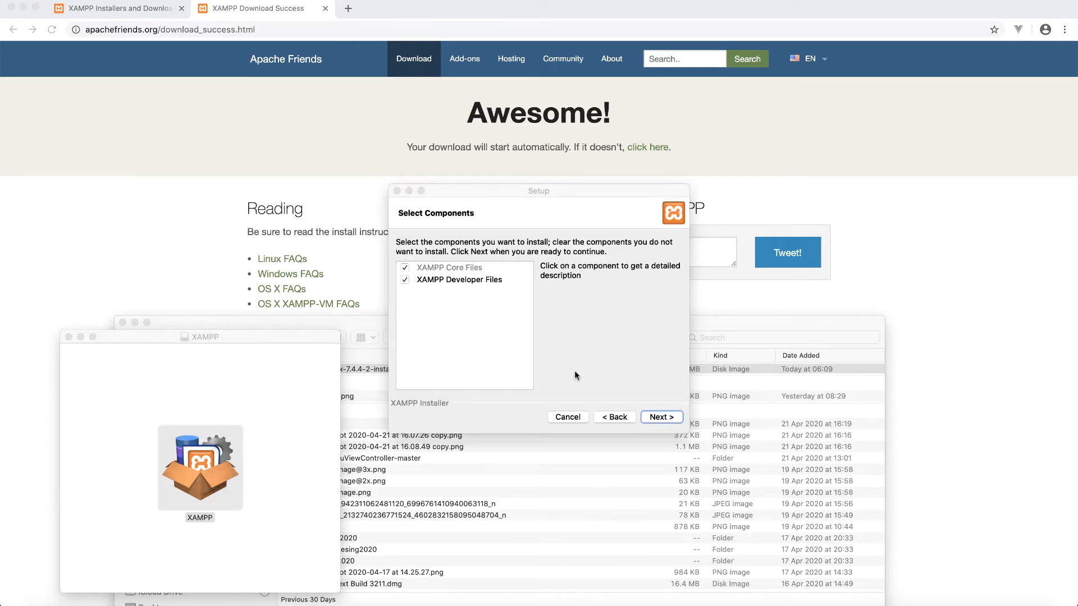
pyautogui.click(670, 419)
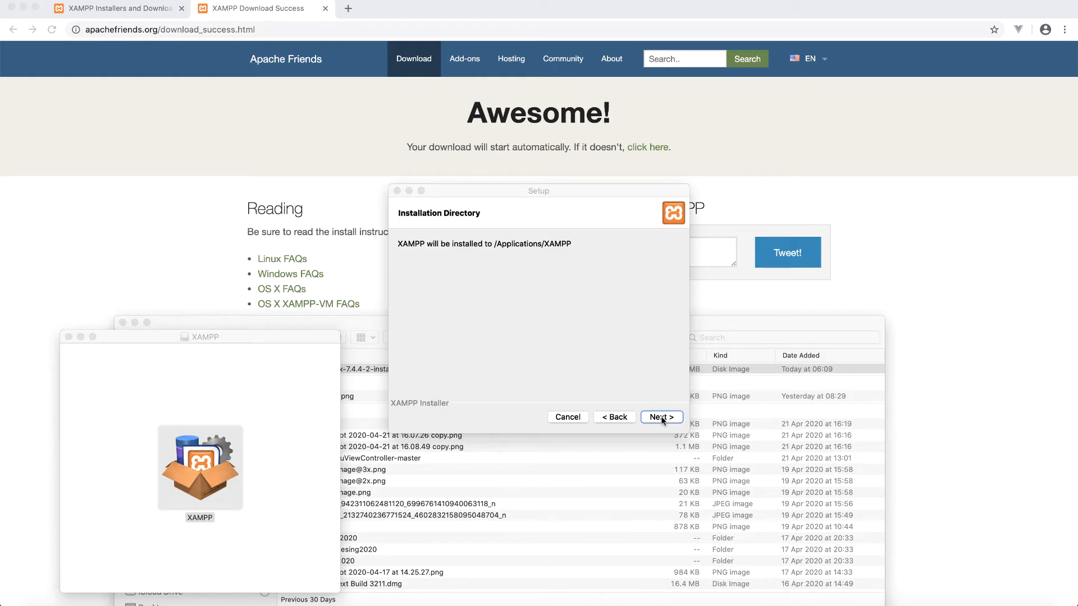
pyautogui.click(661, 417)
pyautogui.click(661, 417)
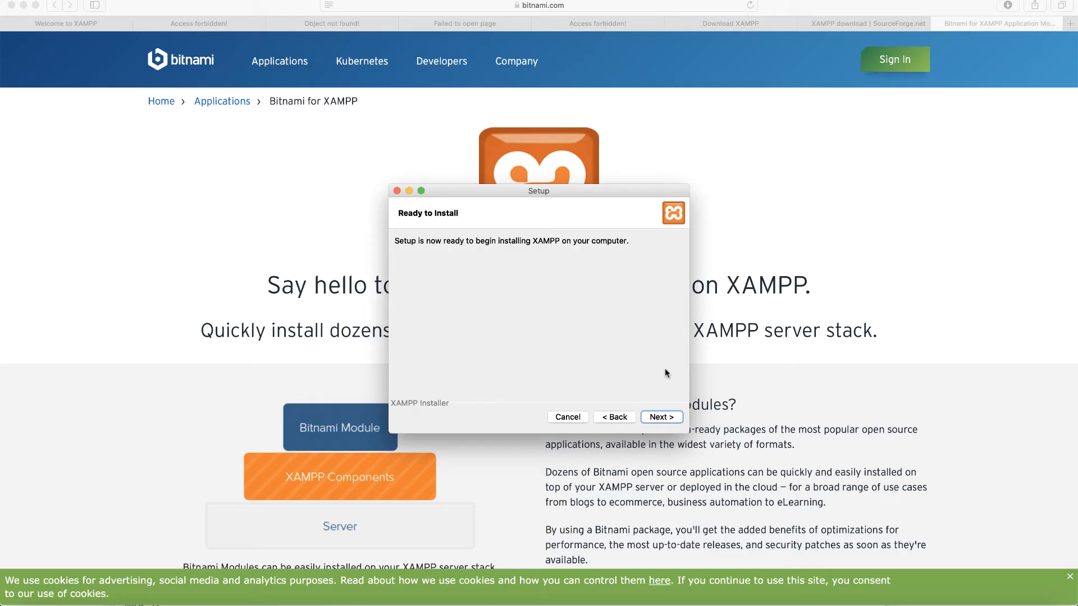
pyautogui.click(661, 417)
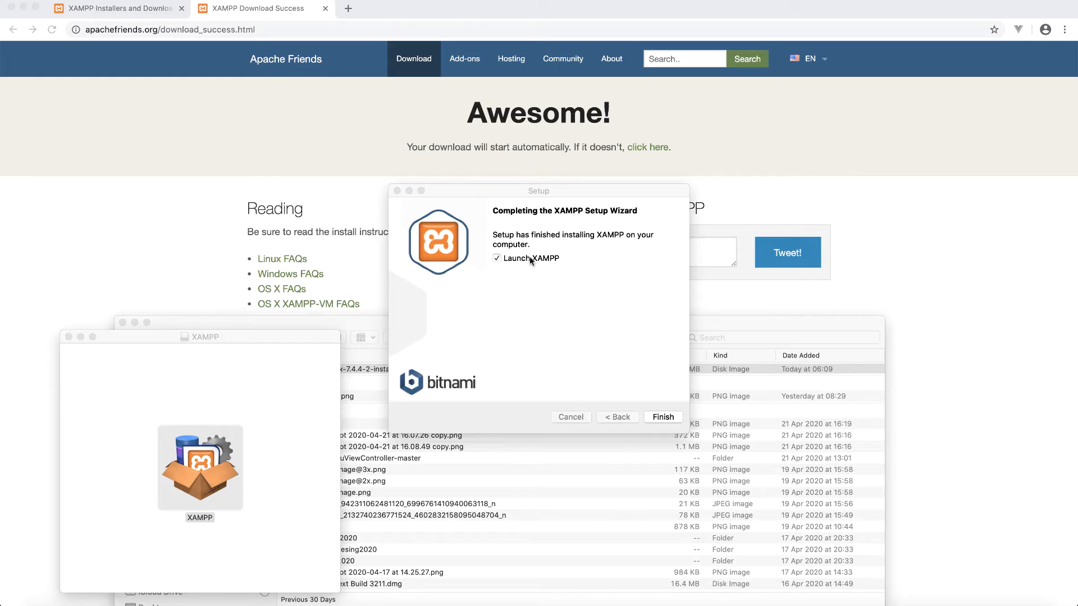
pyautogui.click(663, 417)
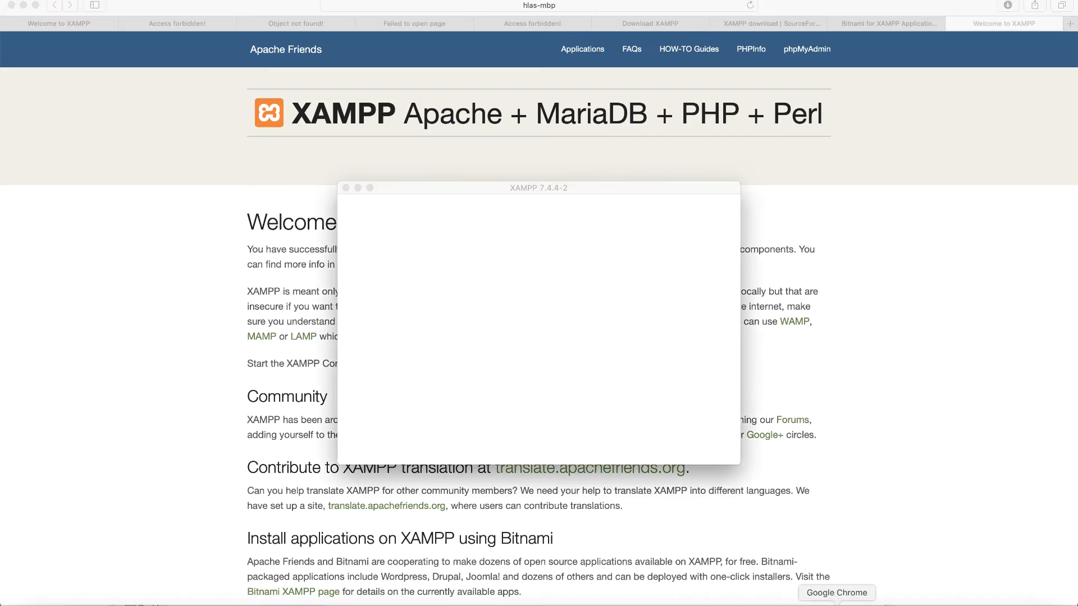
# Step: Start the MySQL Database server in XAMPP manager and open the Welcome to XAMPP page in Safari
pyautogui.click(840, 604)
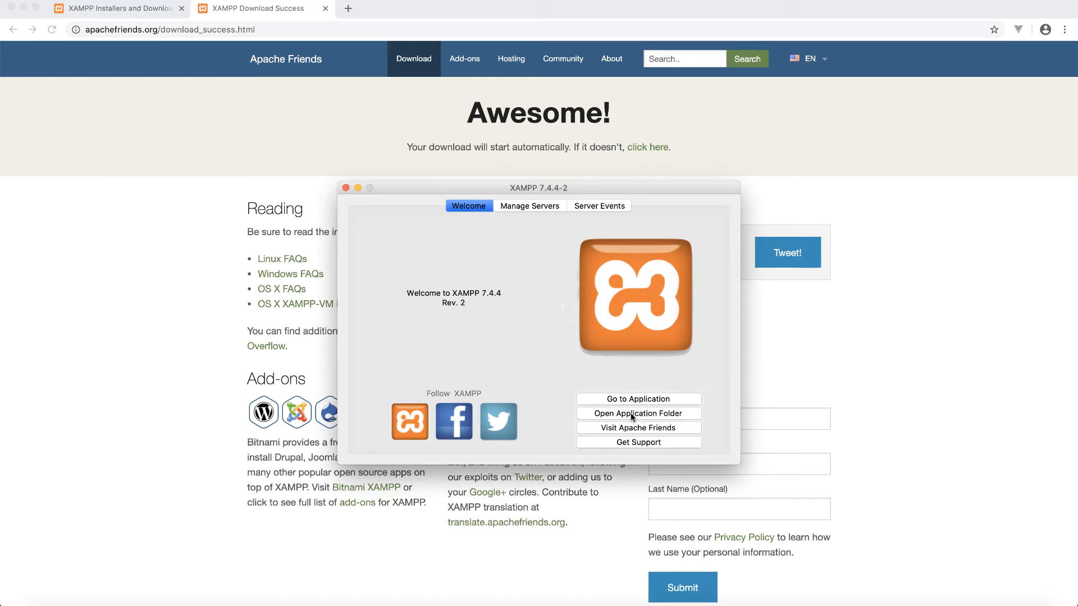
pyautogui.click(534, 206)
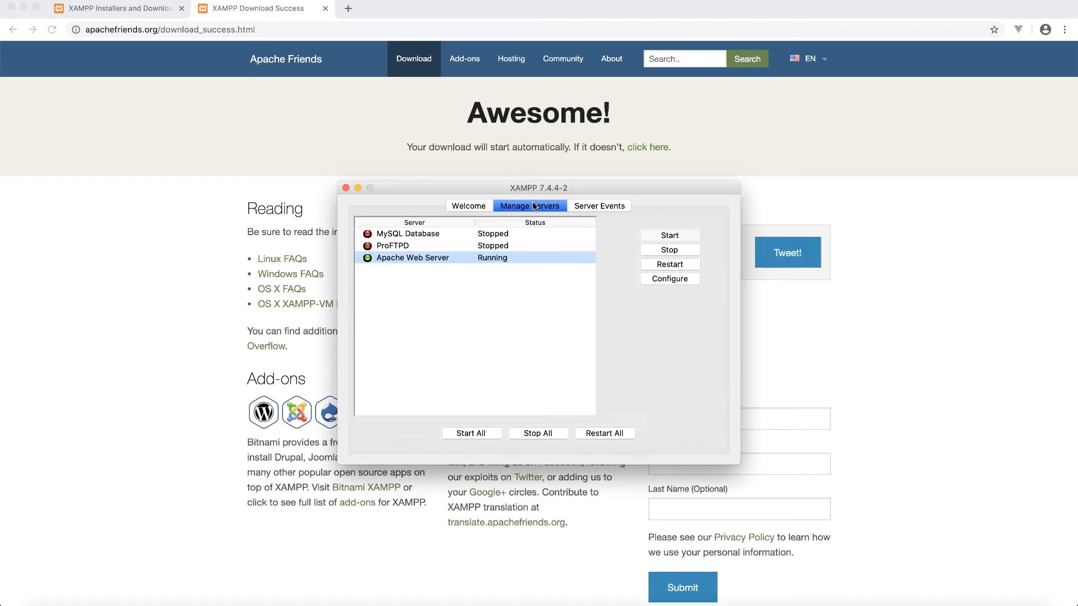
pyautogui.click(498, 237)
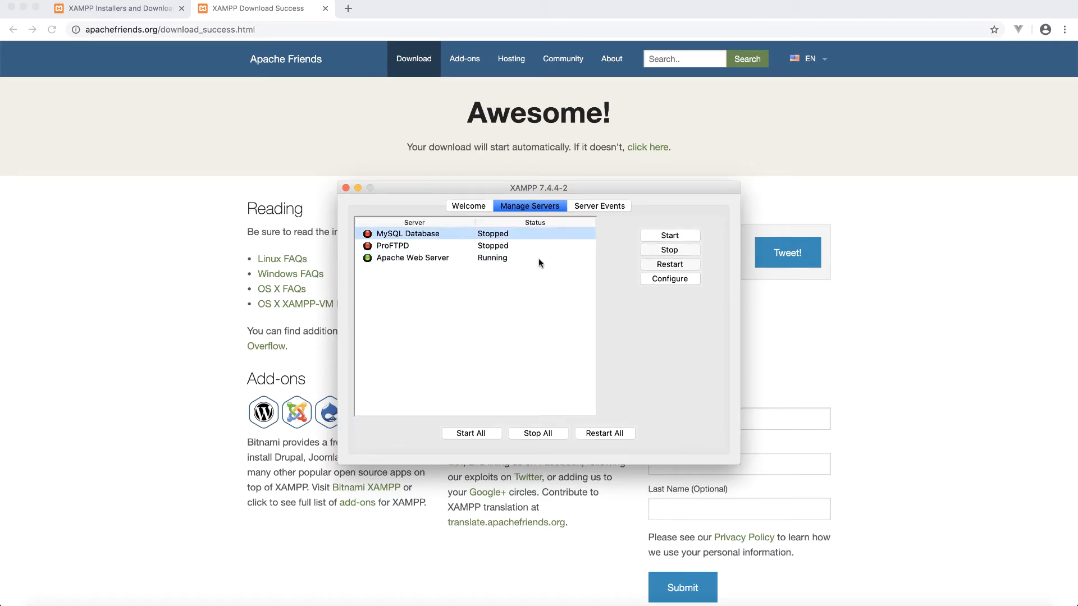
pyautogui.click(652, 235)
pyautogui.click(473, 206)
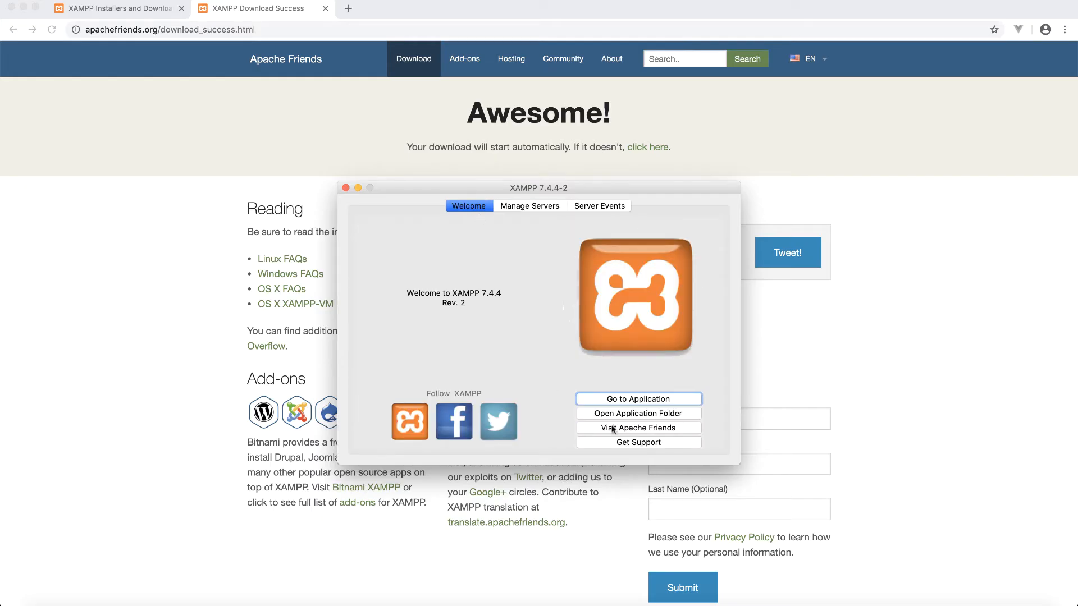
pyautogui.click(640, 398)
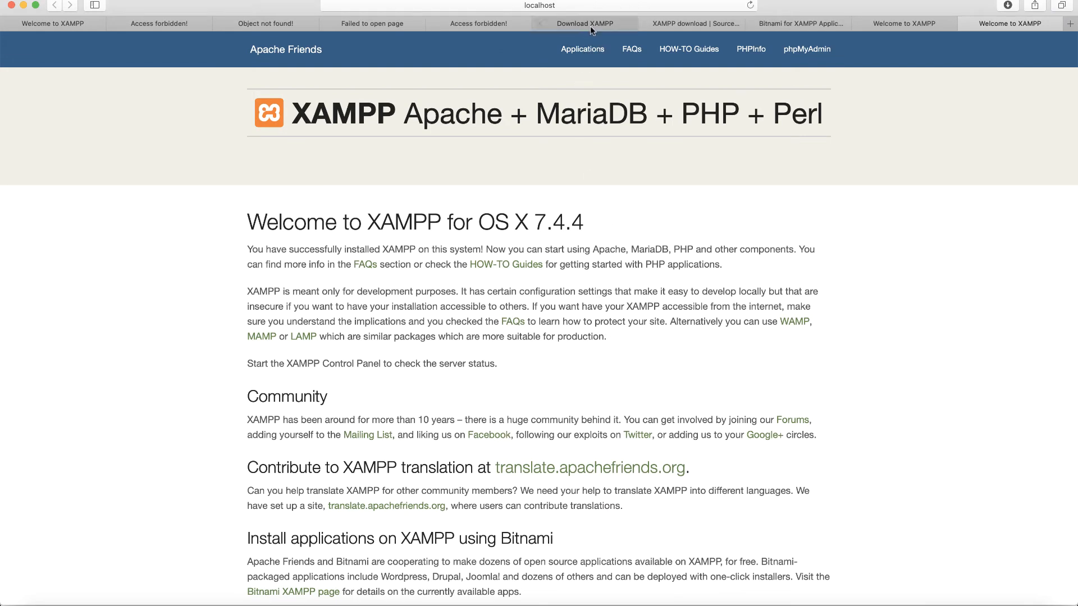
# Step: Open phpMyAdmin's Databases list in a new tab, then return to the Welcome to XAMPP tab
pyautogui.click(441, 8)
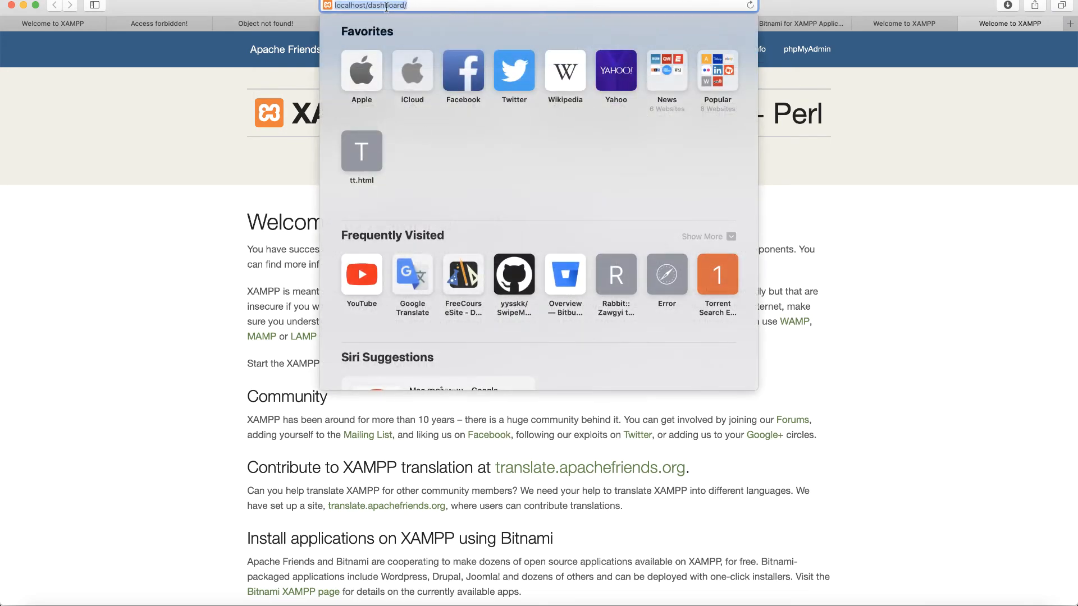
pyautogui.click(187, 165)
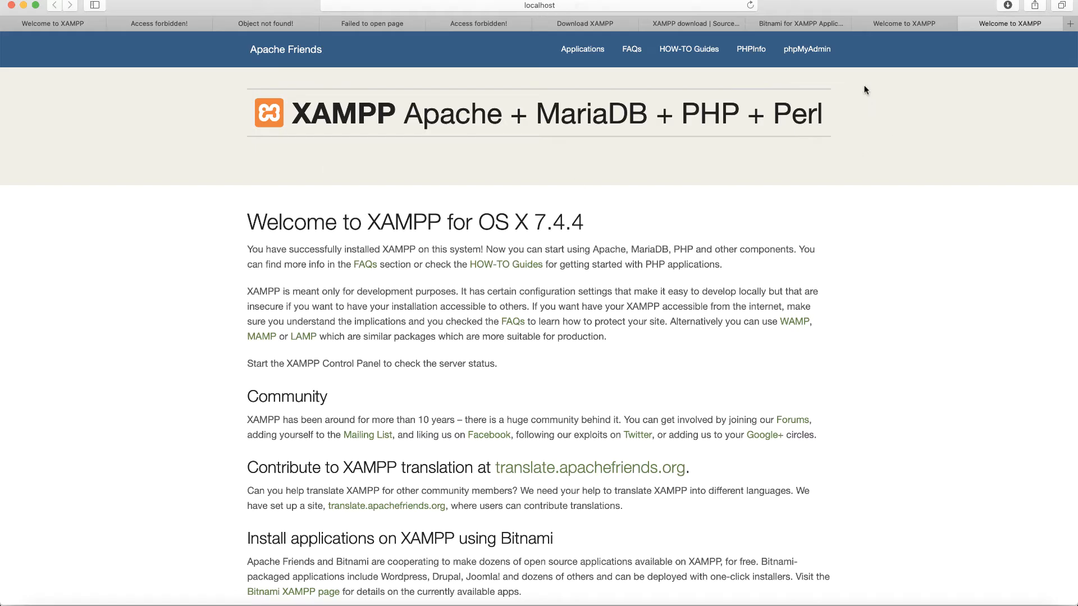
pyautogui.click(804, 51)
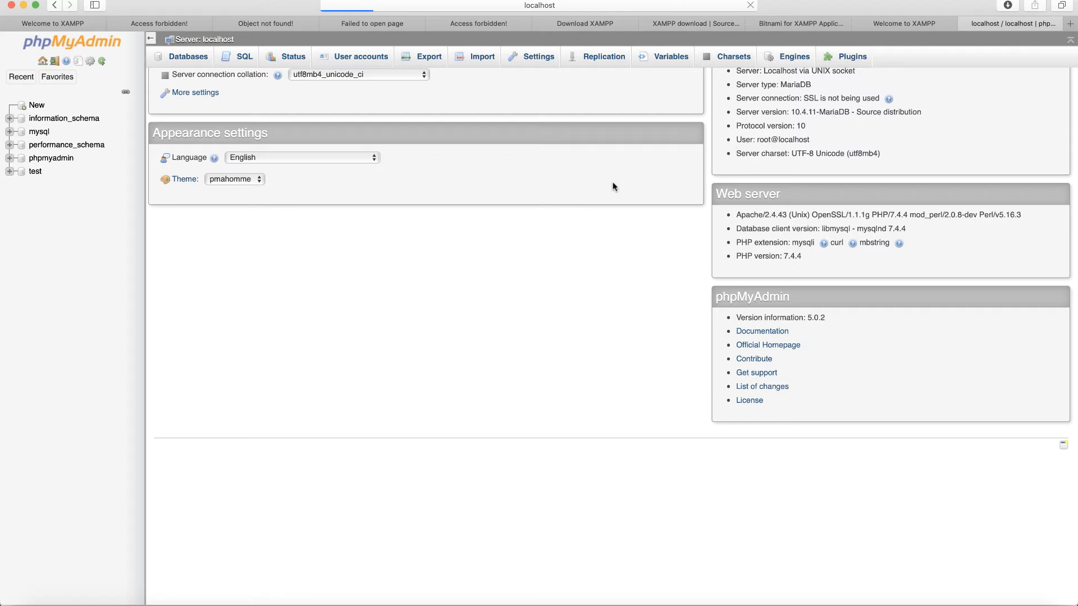
pyautogui.click(197, 60)
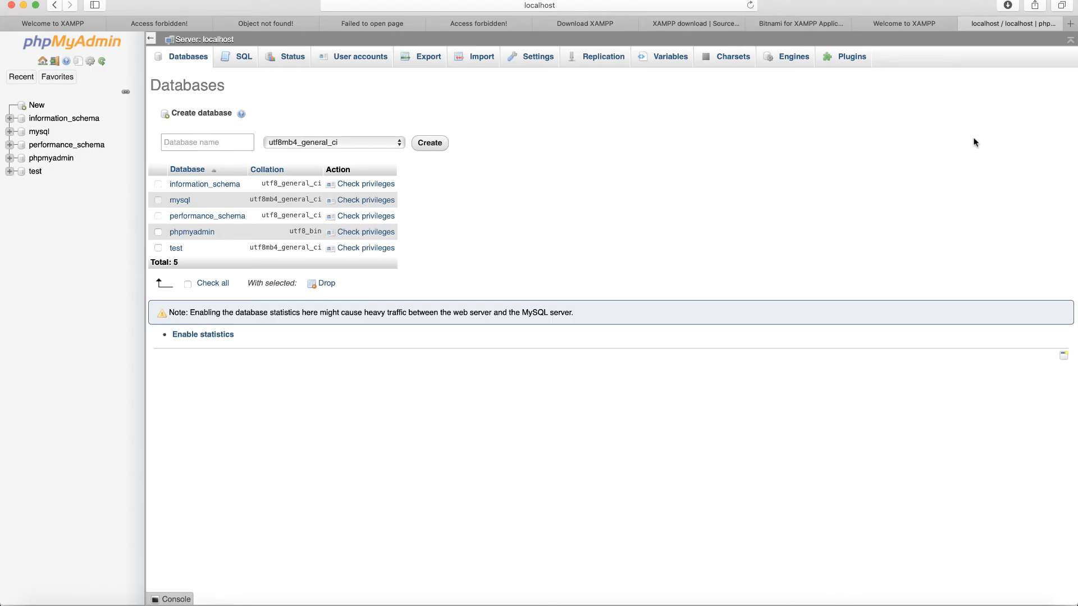
pyautogui.click(897, 26)
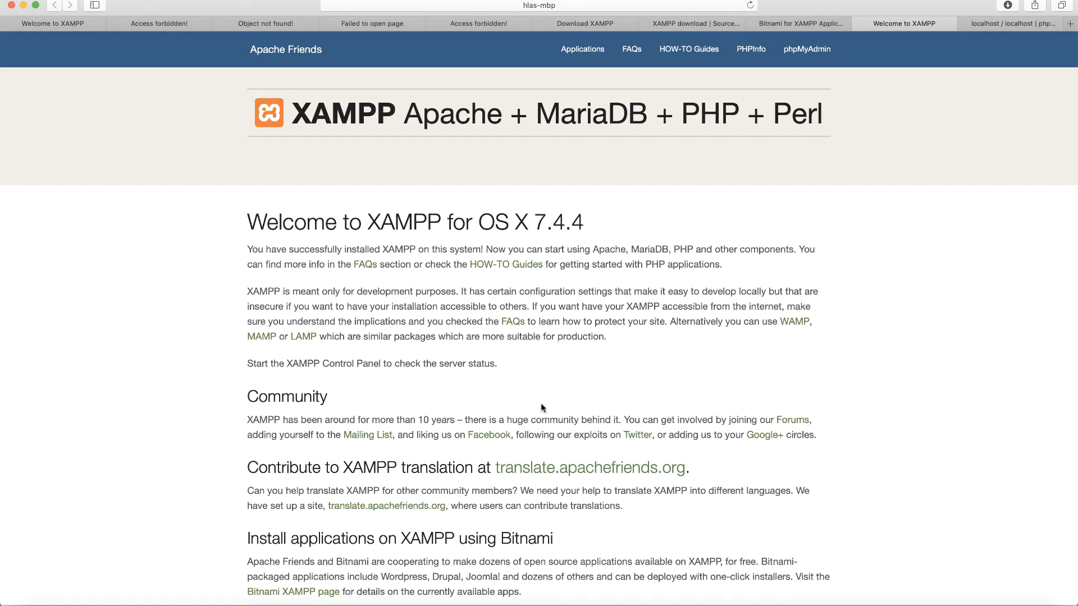
# Step: Launch Sublime Text from Spotlight by searching 'subl'
pyautogui.press('super+space')
pyautogui.write('subl')
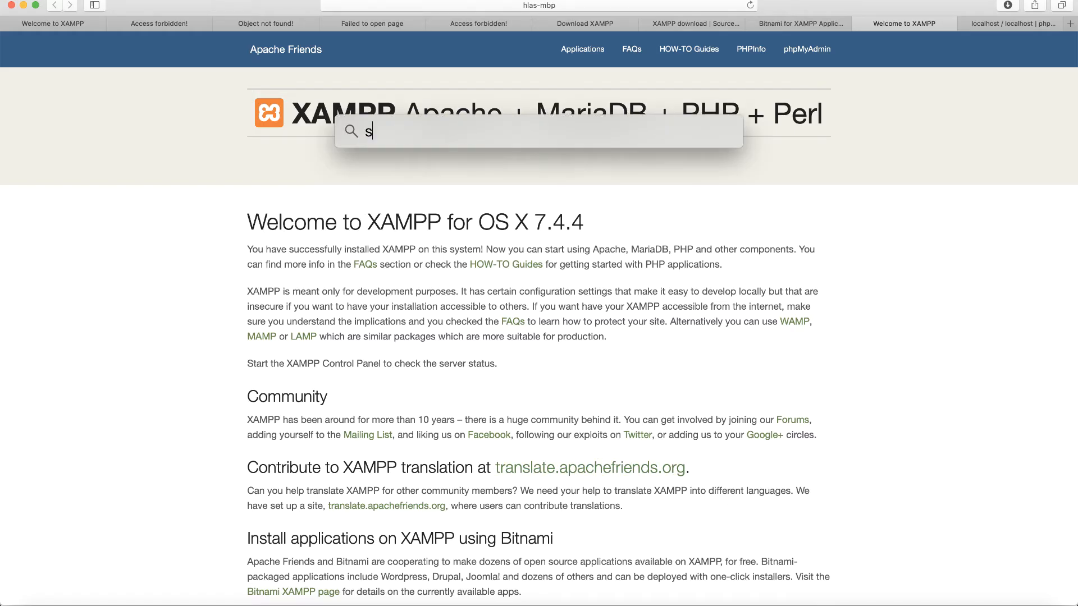
pyautogui.press('Return')
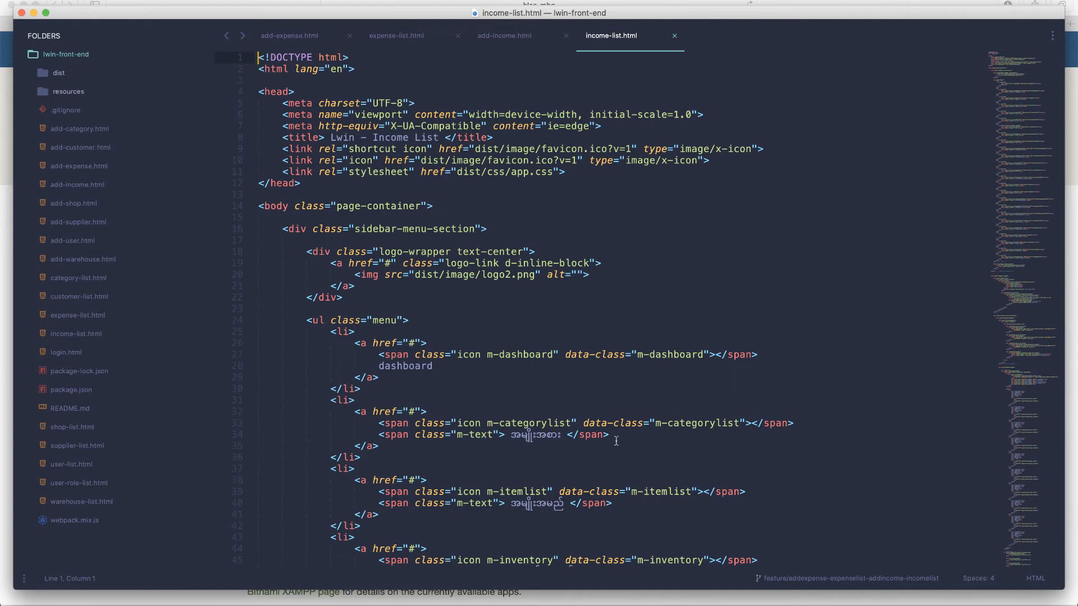
# Step: Close the open files and remove the lwin-front-end folder from the Sublime Text project
pyautogui.press('super+w')
pyautogui.press('super+w')
pyautogui.press('super+w')
pyautogui.press('super+w')
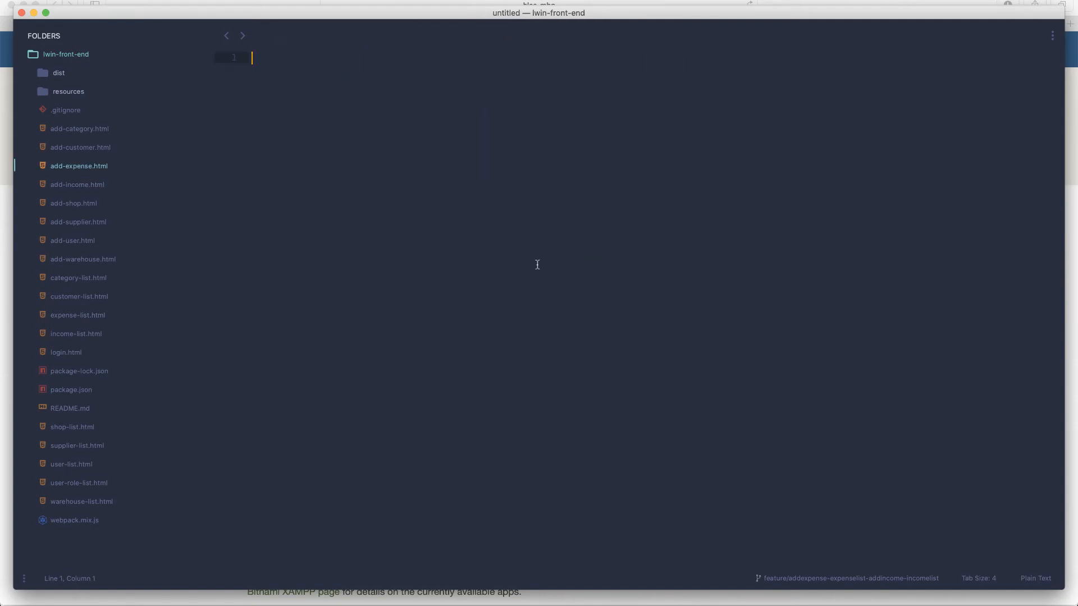
pyautogui.rightClick(63, 56)
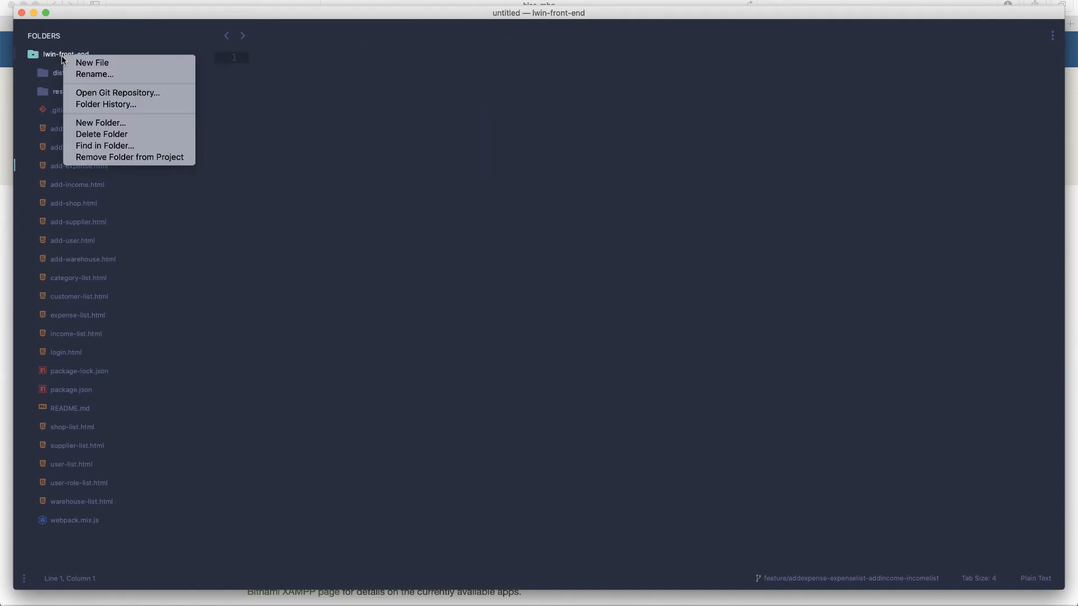
pyautogui.click(144, 159)
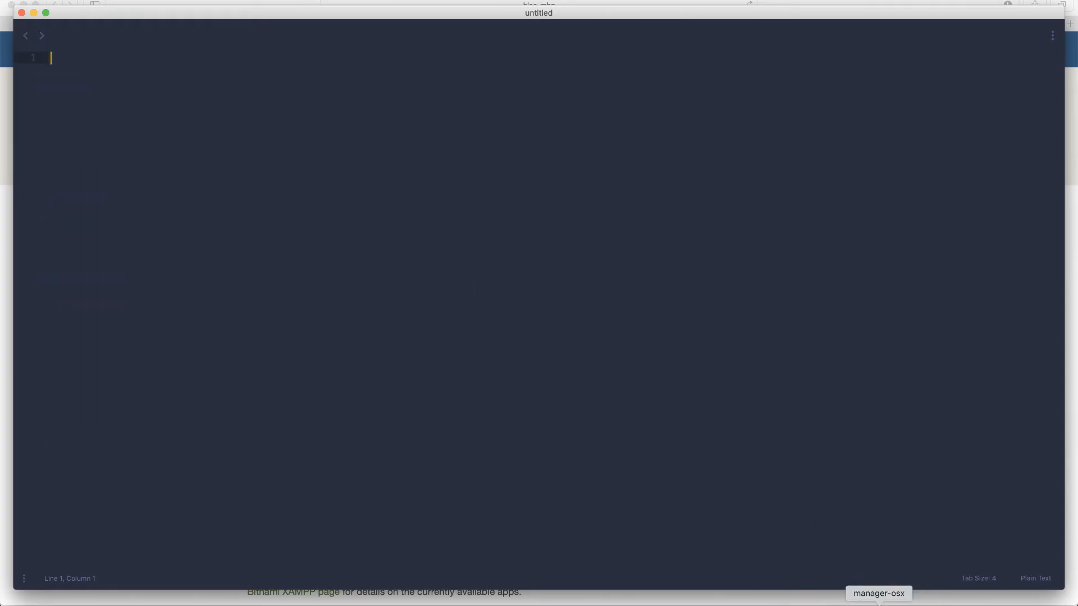
pyautogui.click(878, 602)
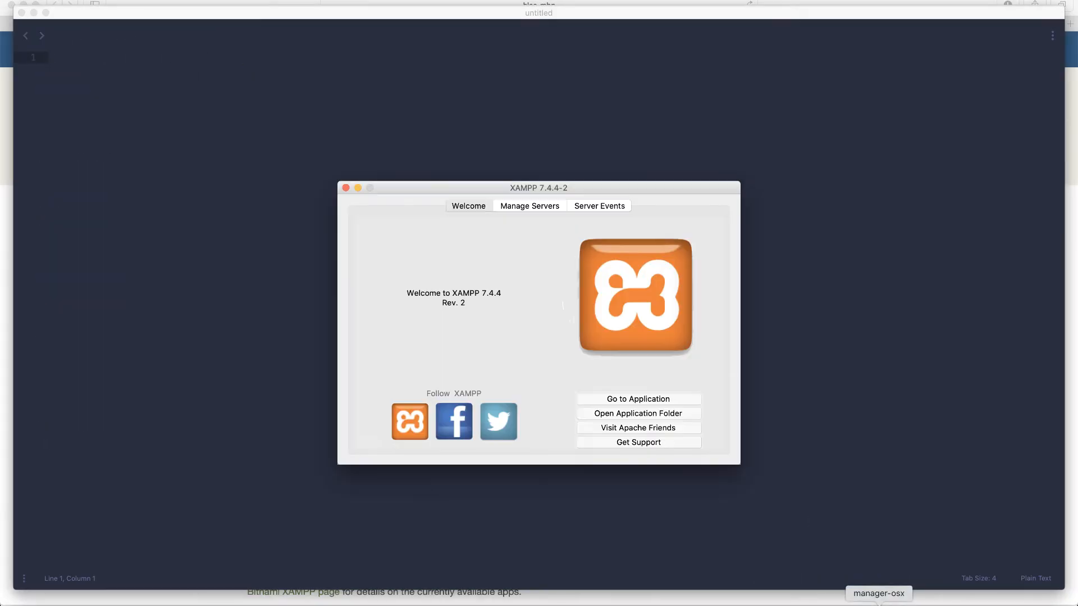
# Step: Browse from the XAMPP application folder into htdocs and pin htdocs to Finder's sidebar Favorites
pyautogui.click(654, 415)
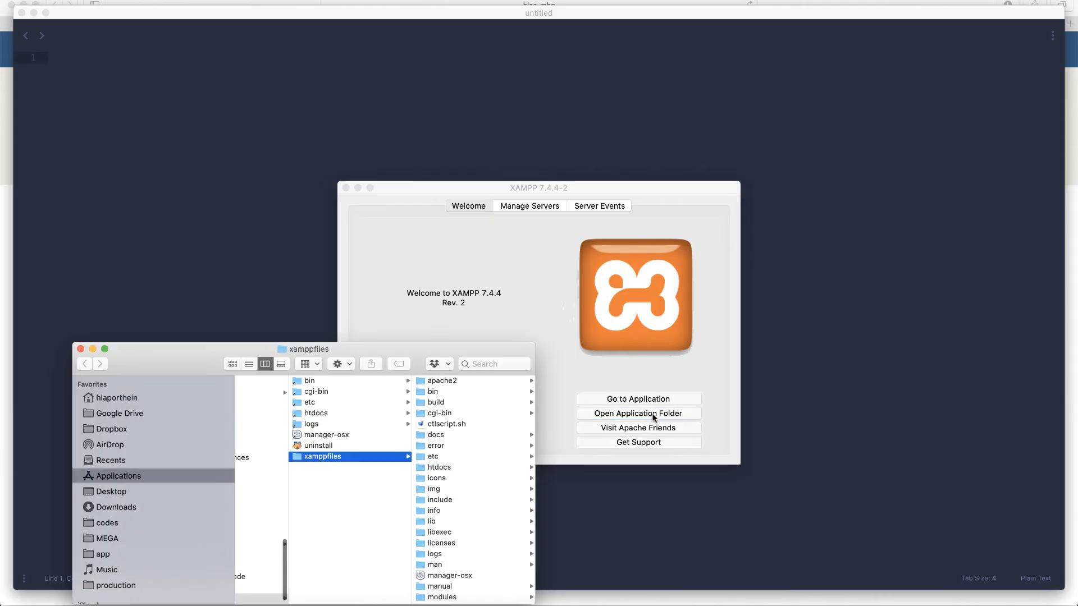
pyautogui.moveTo(333, 352); pyautogui.dragTo(454, 160)
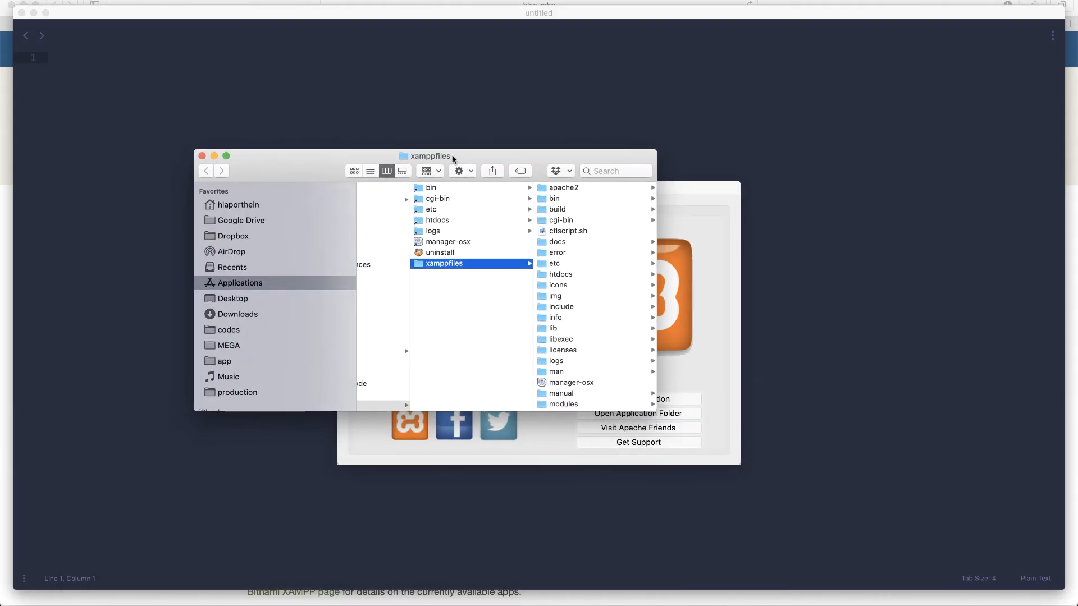
pyautogui.click(562, 274)
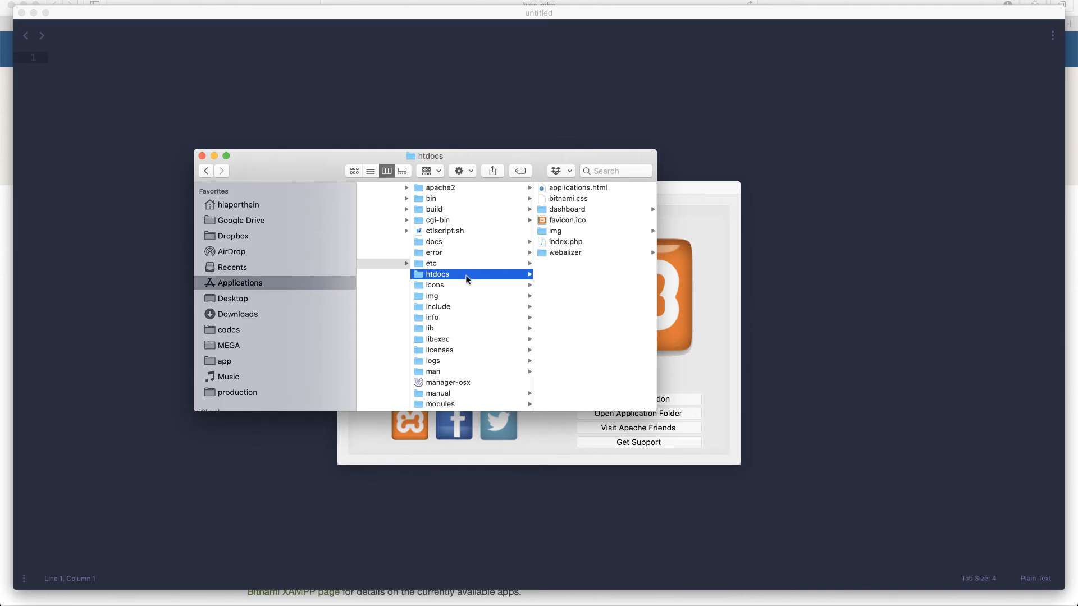
pyautogui.moveTo(465, 278); pyautogui.dragTo(554, 288)
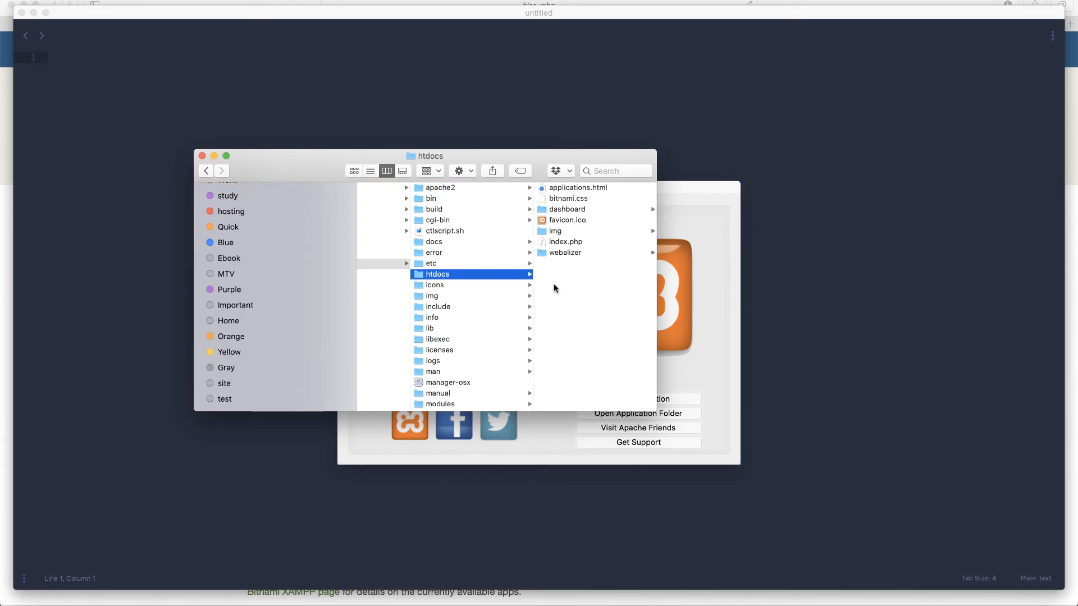
pyautogui.scroll(10, 285, 281)
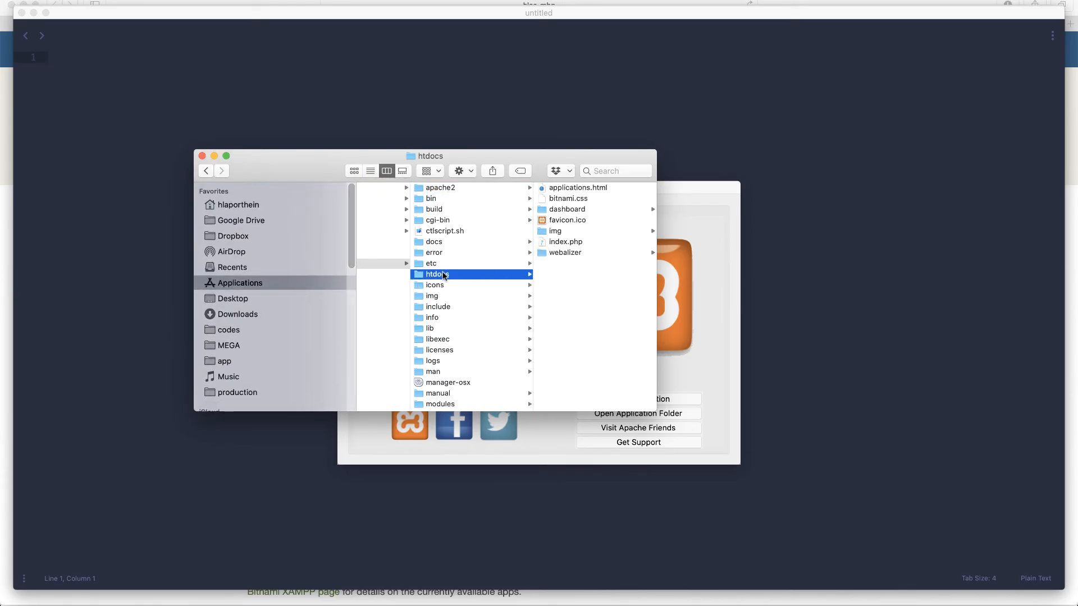
pyautogui.moveTo(448, 275); pyautogui.dragTo(261, 213)
pyautogui.click(230, 220)
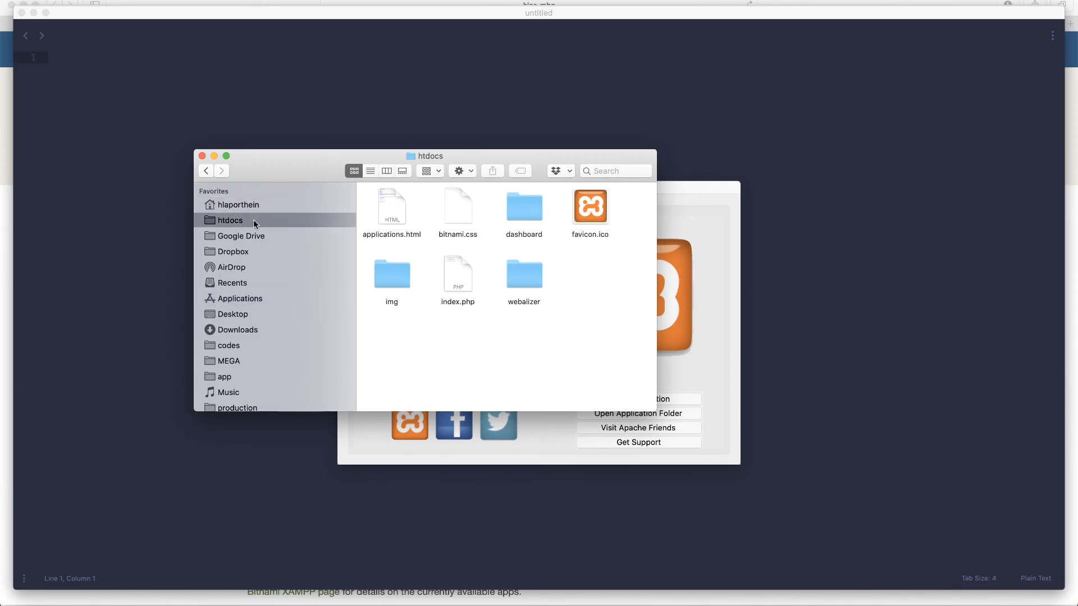
# Step: Create a folder named testing in htdocs and drag it into the Sublime Text project
pyautogui.rightClick(390, 357)
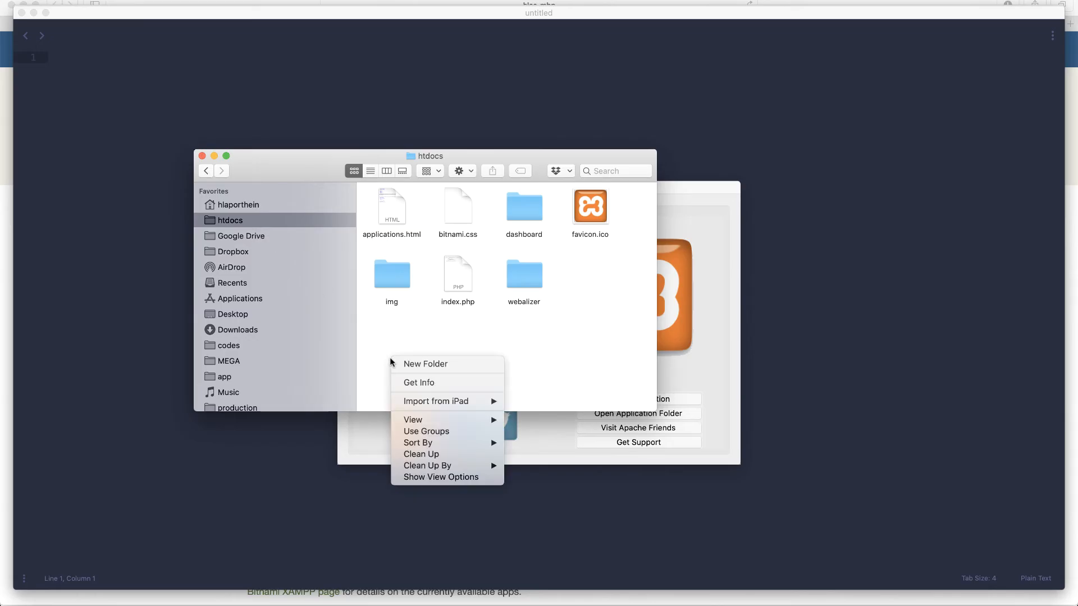
pyautogui.click(413, 365)
pyautogui.write('testing')
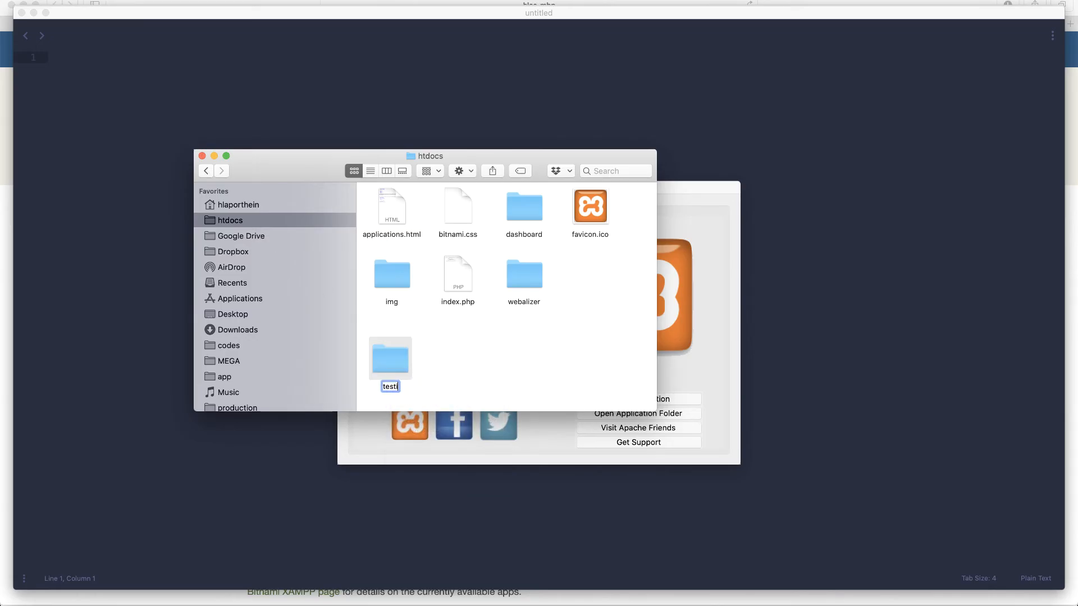
pyautogui.press('Return')
pyautogui.moveTo(393, 362); pyautogui.dragTo(436, 127)
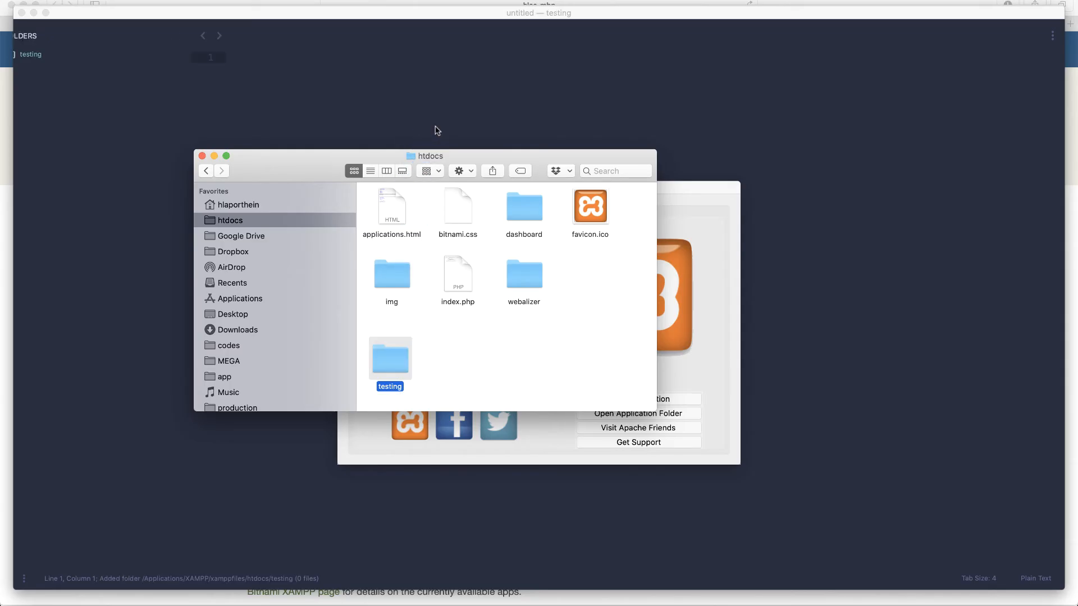
# Step: Create a new file in the testing folder and save it as hello.php
pyautogui.rightClick(56, 53)
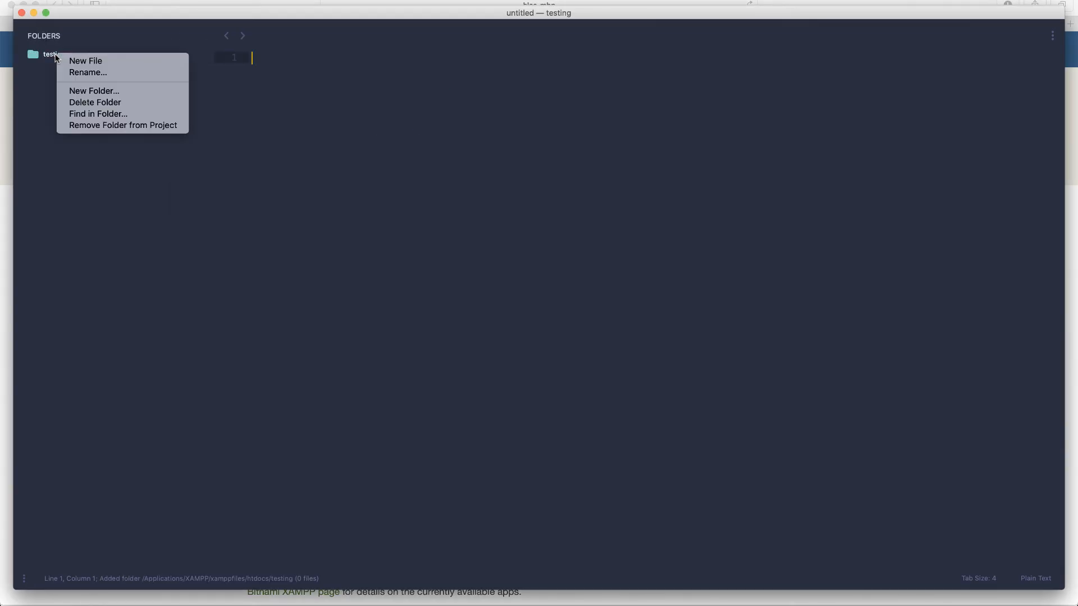
pyautogui.click(75, 60)
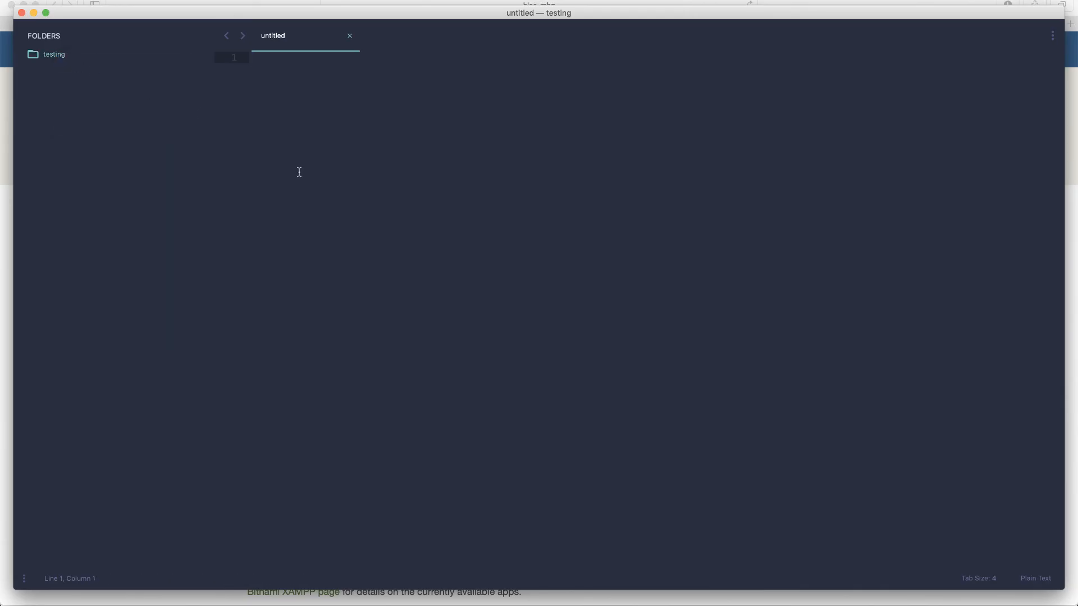
pyautogui.press('super+s')
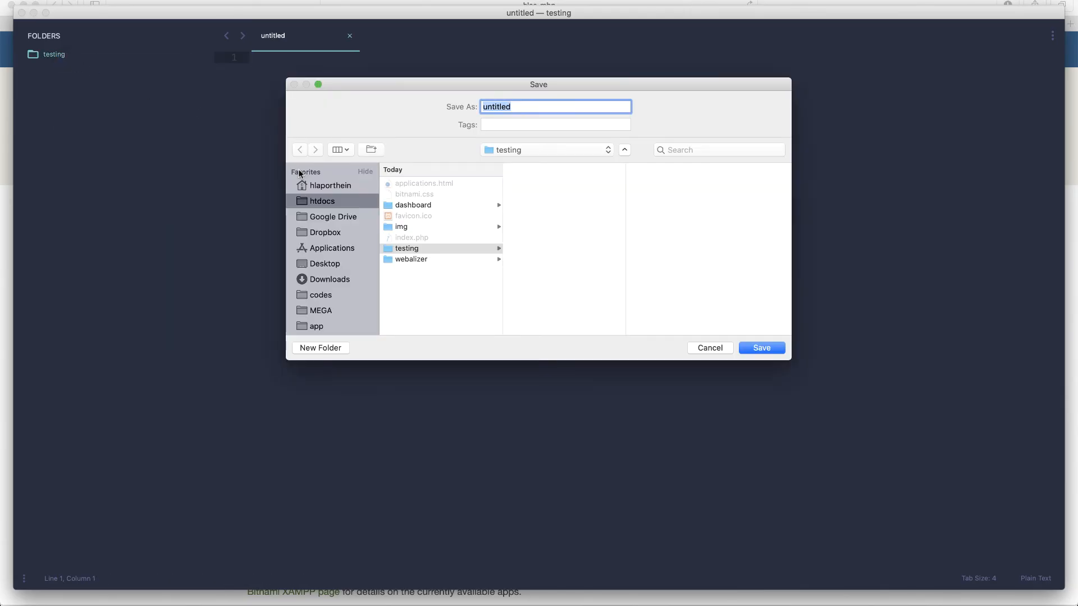
pyautogui.write('hello.php')
pyautogui.press('Return')
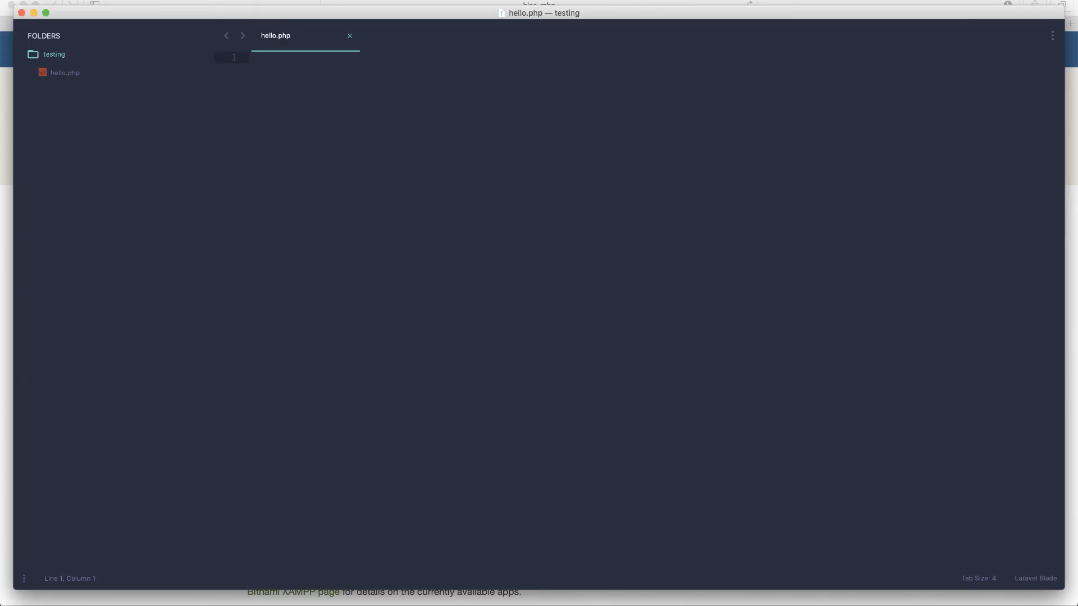
# Step: Write <?php followed by phpinfo(); in hello.php and save it
pyautogui.write('<?php')
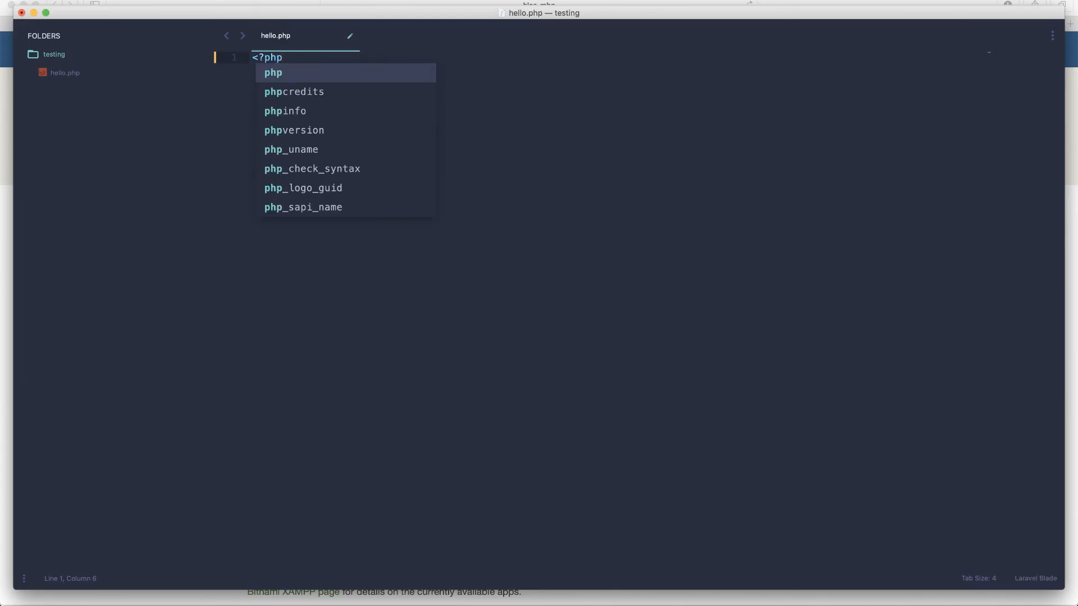
pyautogui.press('Escape')
pyautogui.press('Return')
pyautogui.press('Return')
pyautogui.press('Return')
pyautogui.write('phpinf')
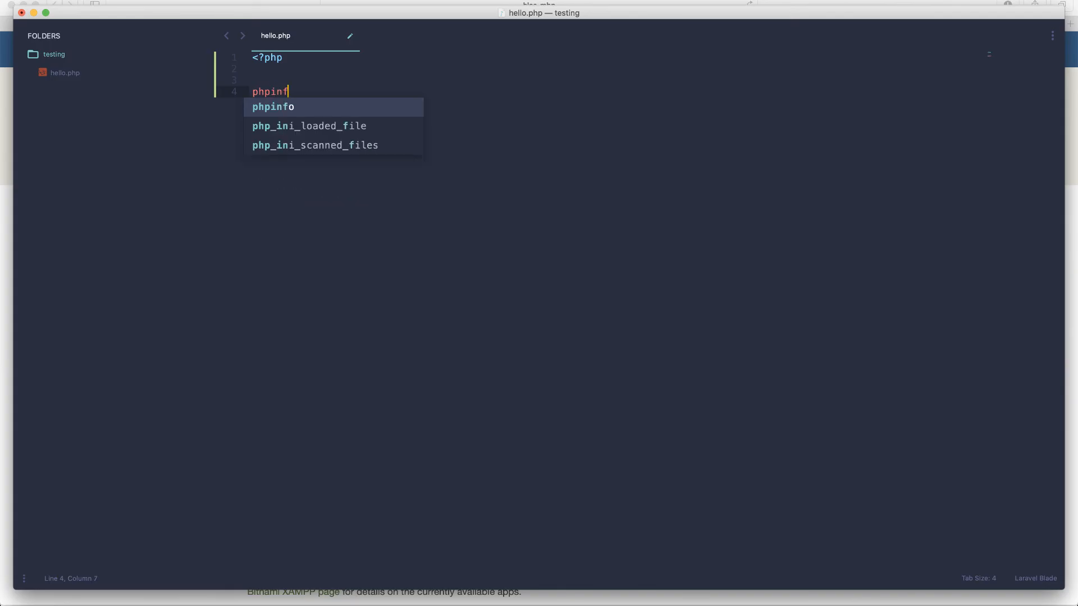
pyautogui.write('o();')
pyautogui.press('super+s')
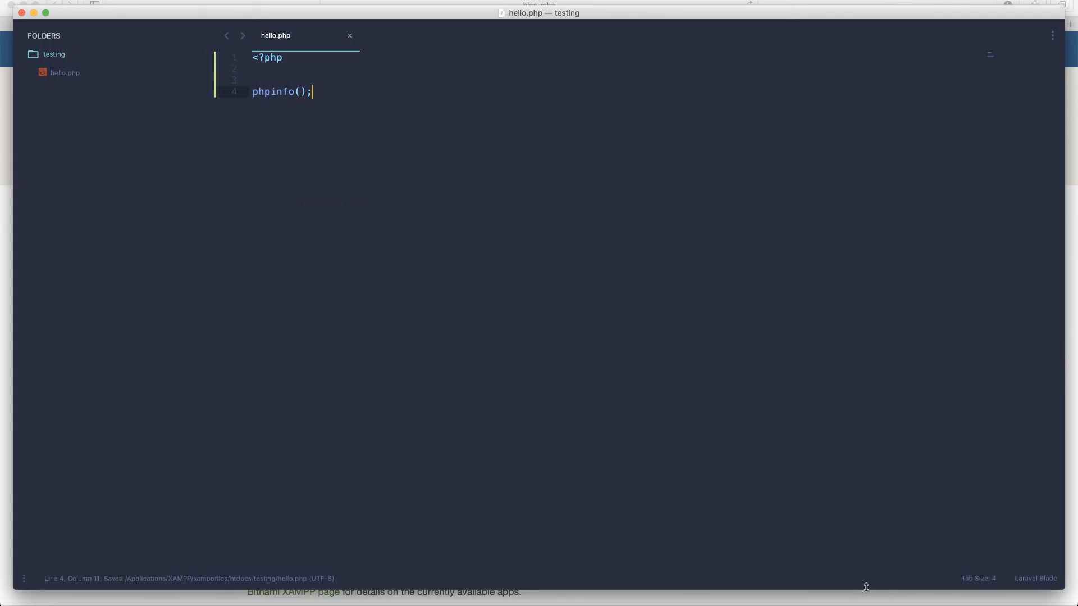
pyautogui.click(810, 603)
pyautogui.press('super+t')
pyautogui.write('http')
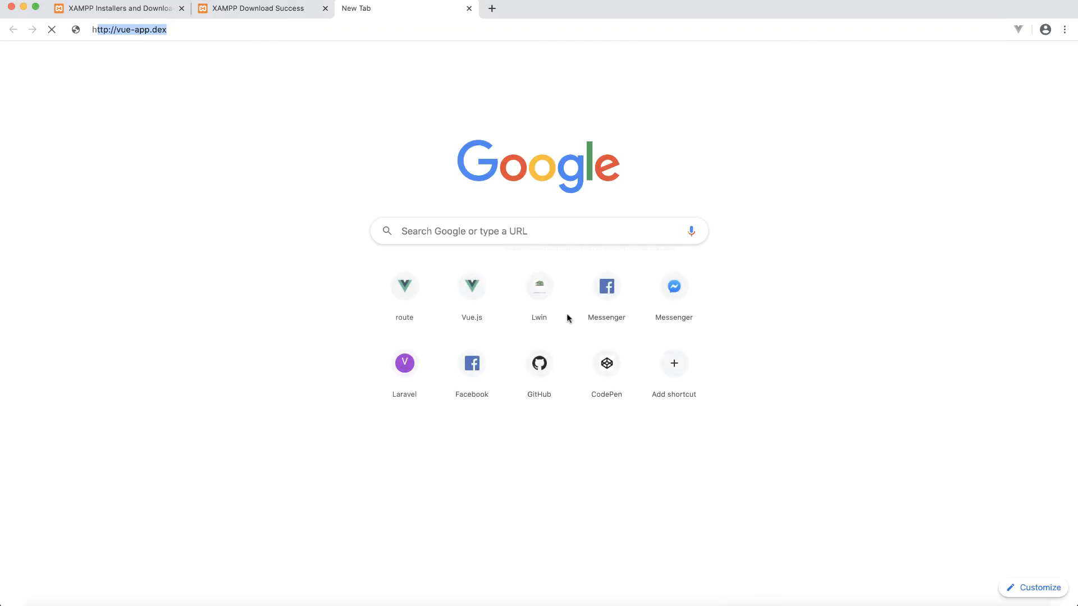
pyautogui.write('://localhost')
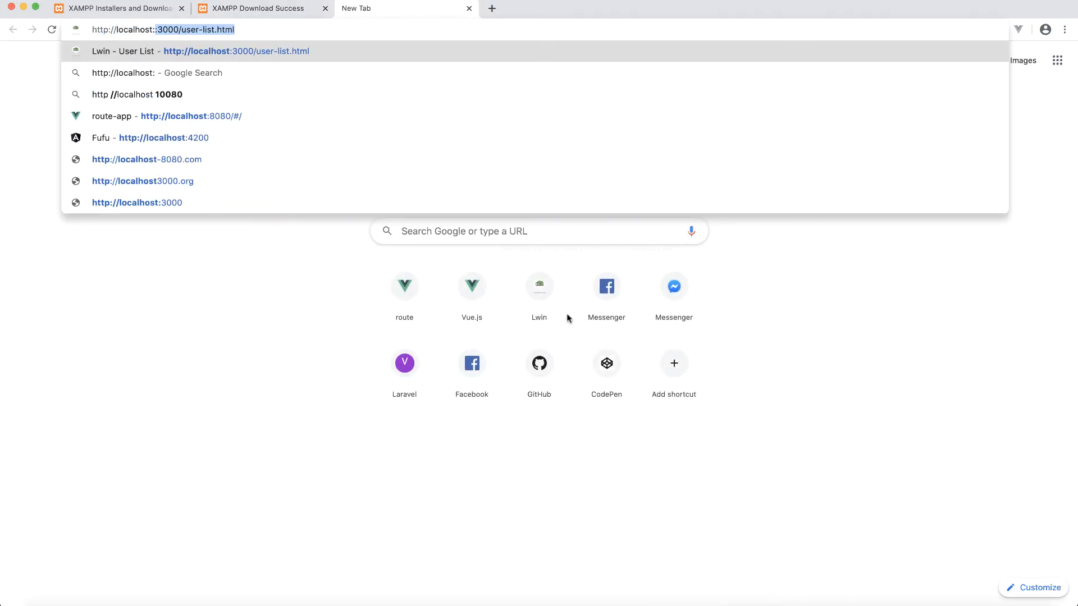
pyautogui.write('/')
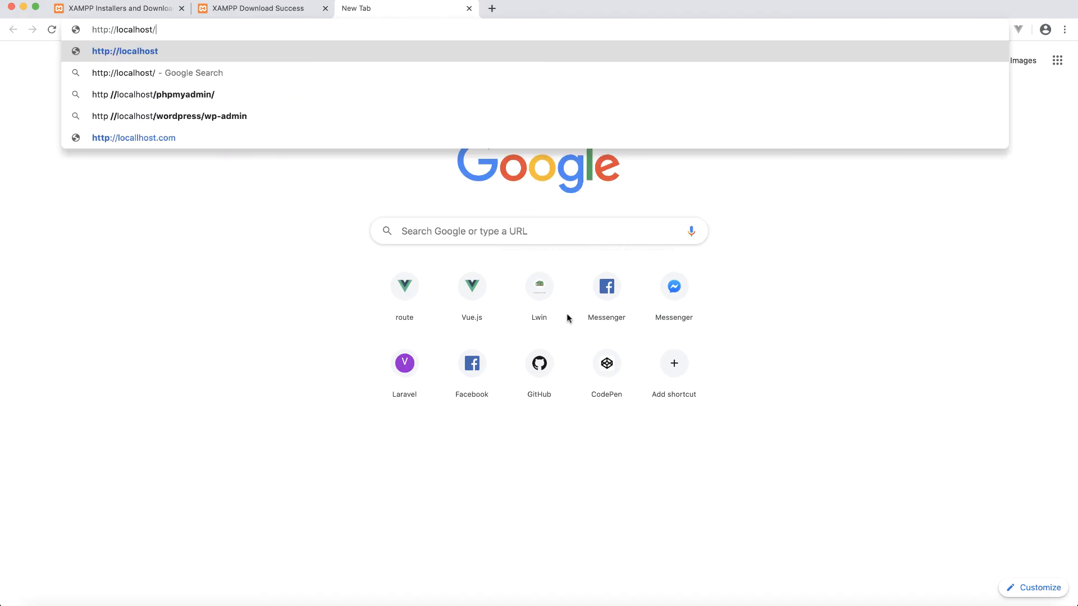
pyautogui.write('testing')
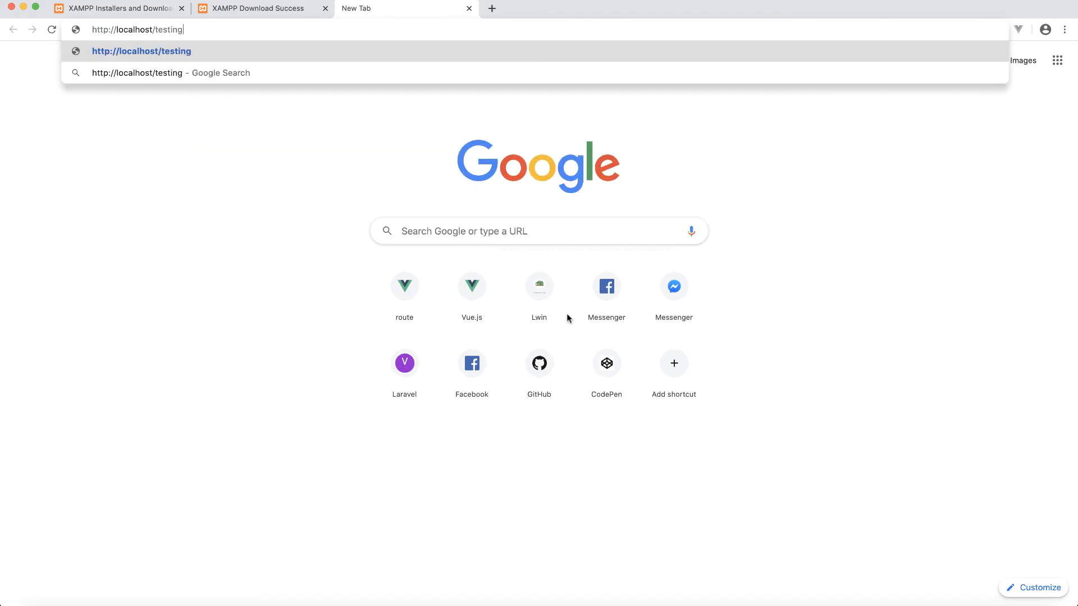
pyautogui.write('/hell')
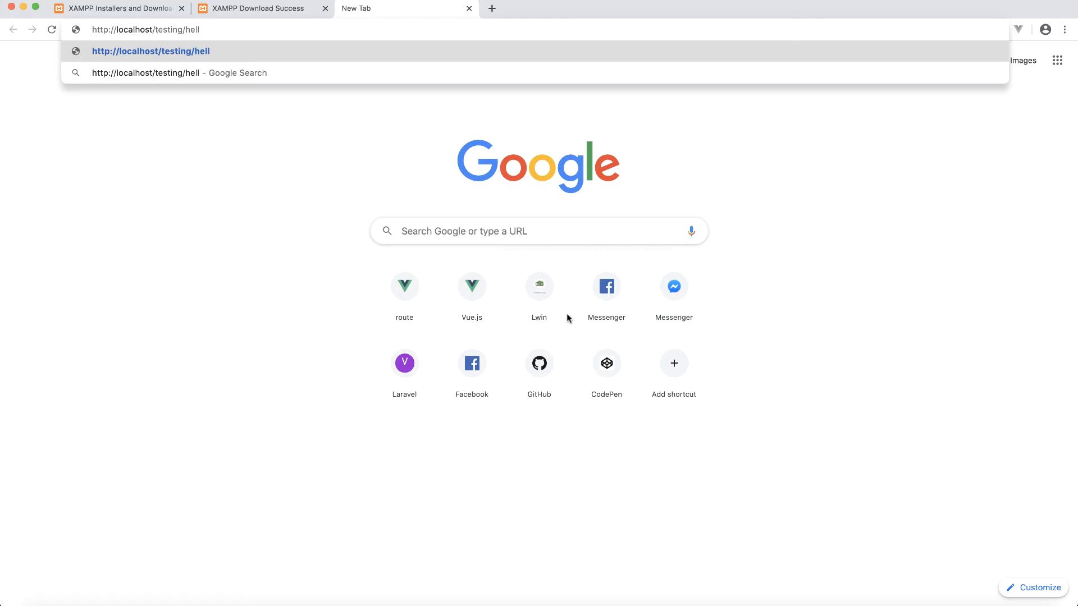
pyautogui.write('o.php')
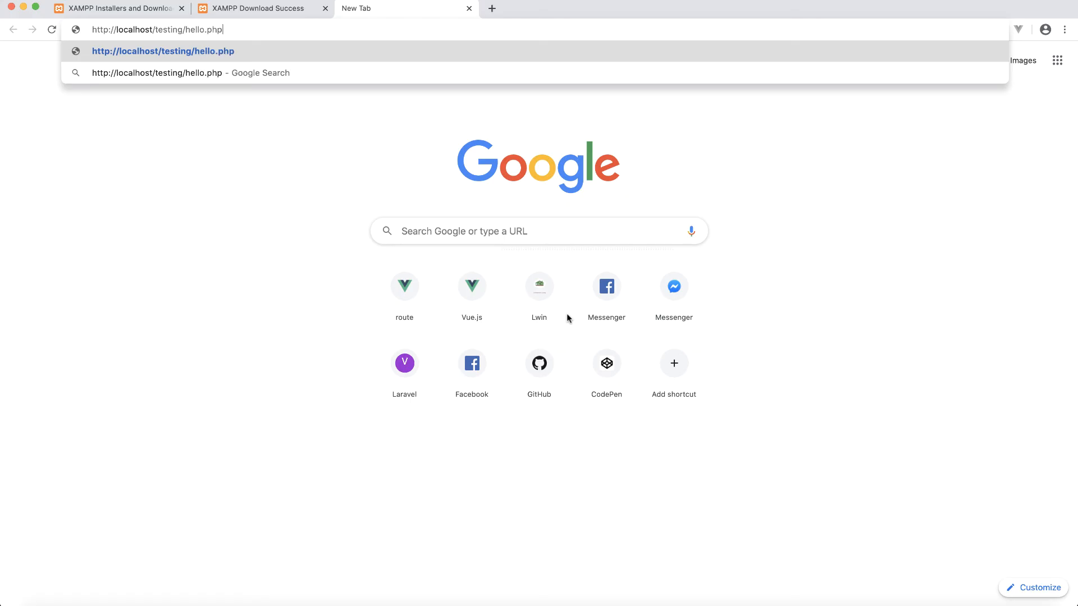
pyautogui.press('Return')
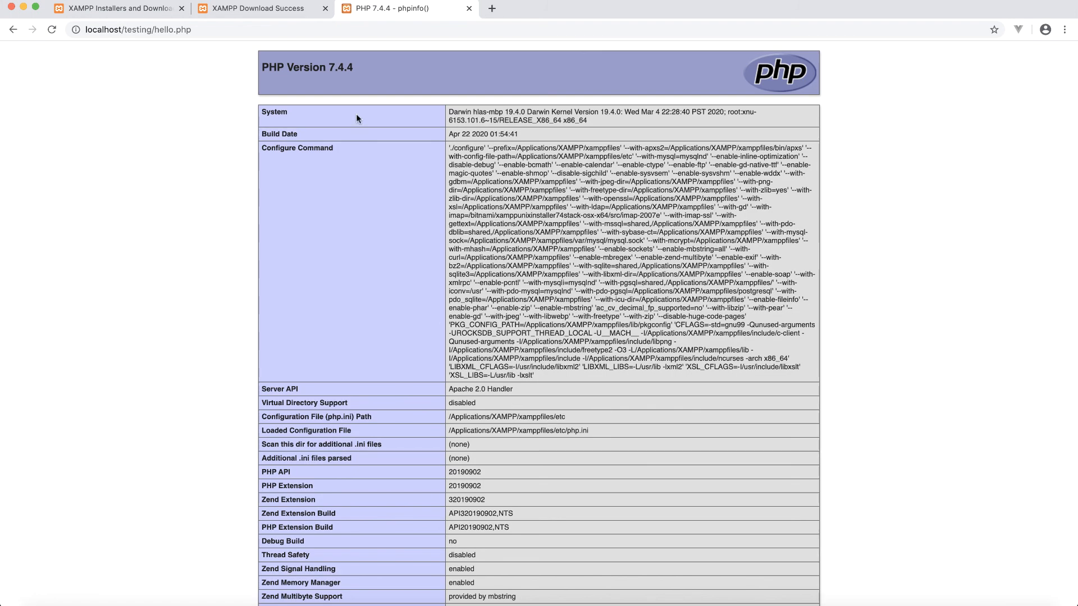
pyautogui.press('super+Tab')
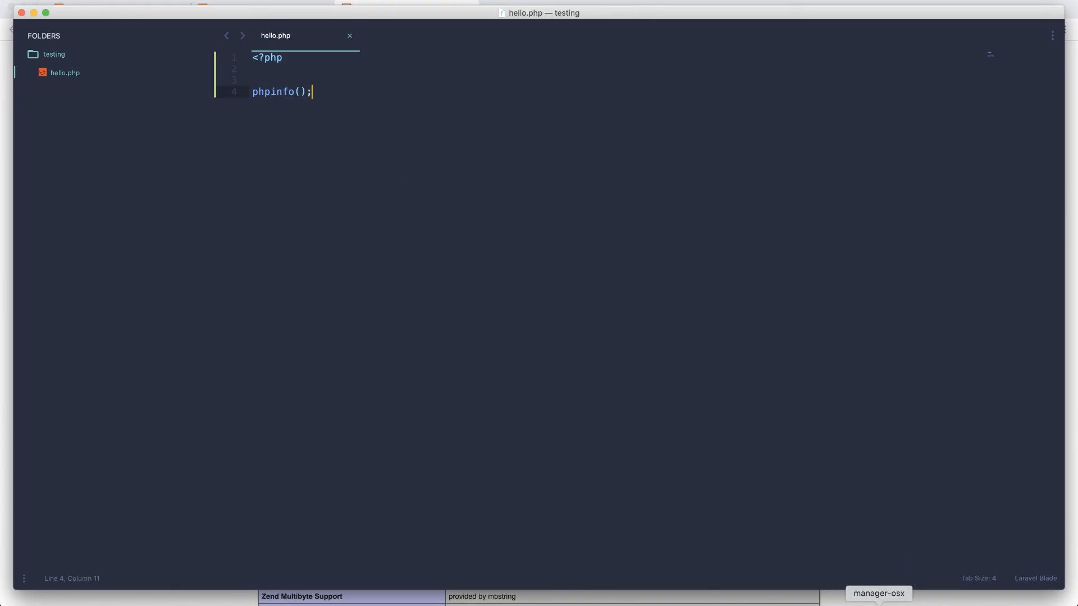
# Step: Confirm in XAMPP's Manage Servers list that MySQL and Apache run and ProFTPD is stopped
pyautogui.click(878, 603)
pyautogui.click(539, 208)
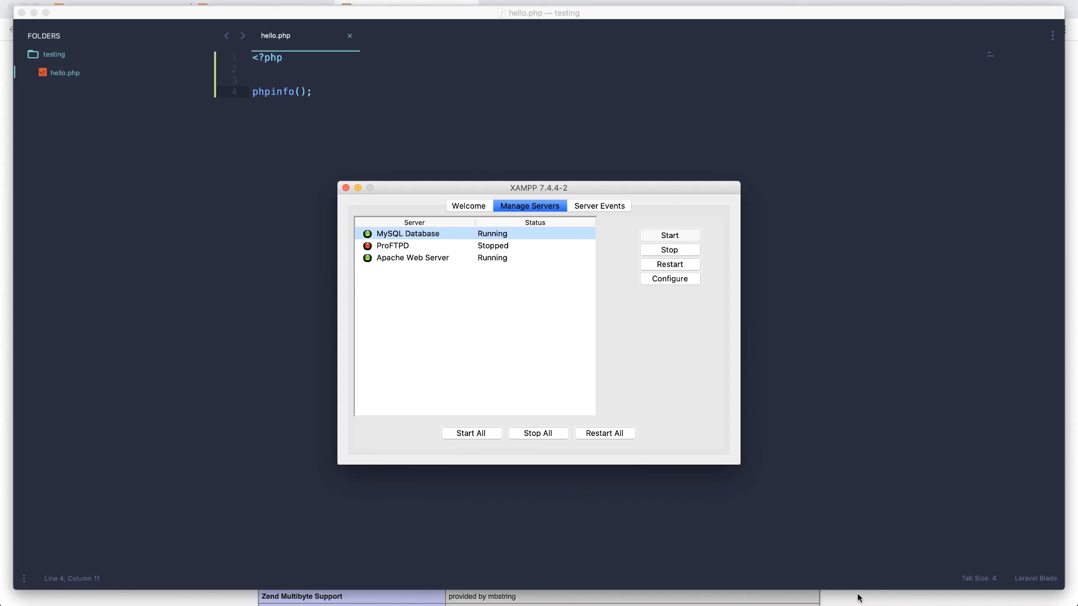
pyautogui.click(794, 604)
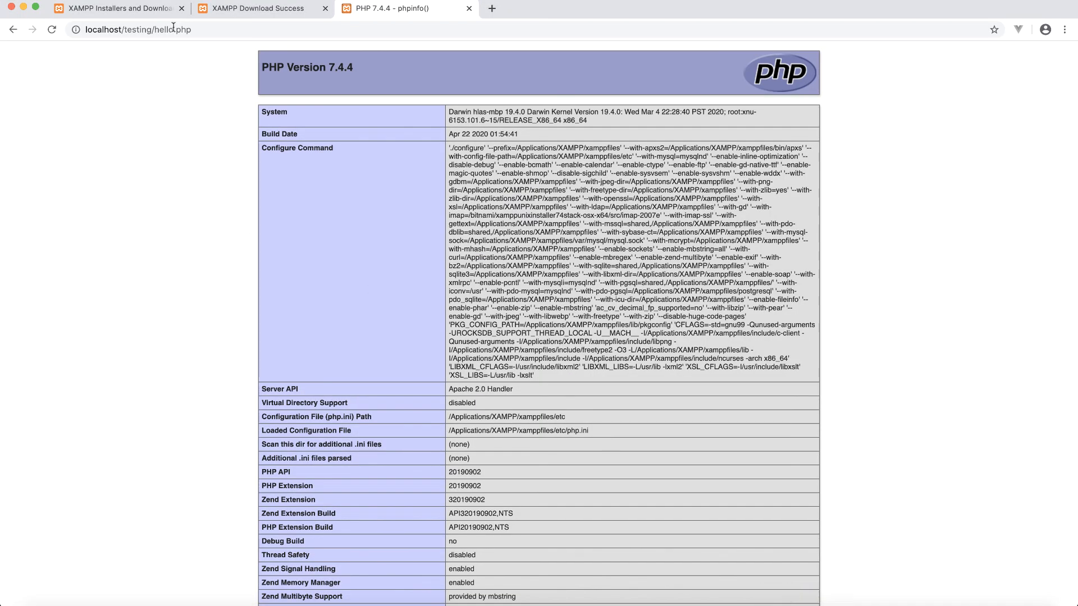
# Step: Search Google for 'valet laravel' in a new tab and open the laravel.com Valet docs
pyautogui.click(145, 7)
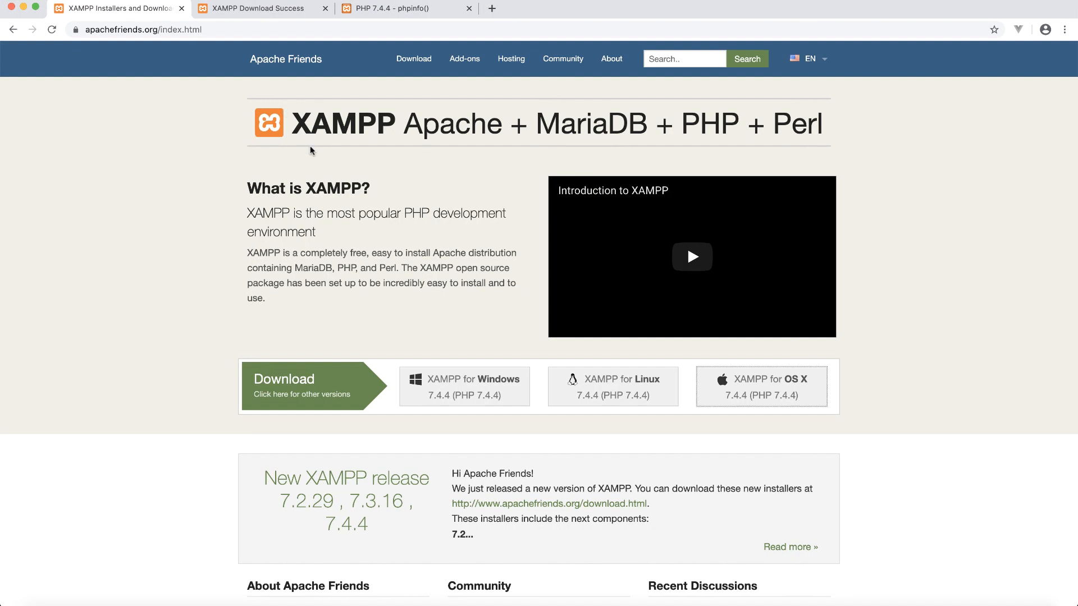
pyautogui.press('super+t')
pyautogui.write('valet larave')
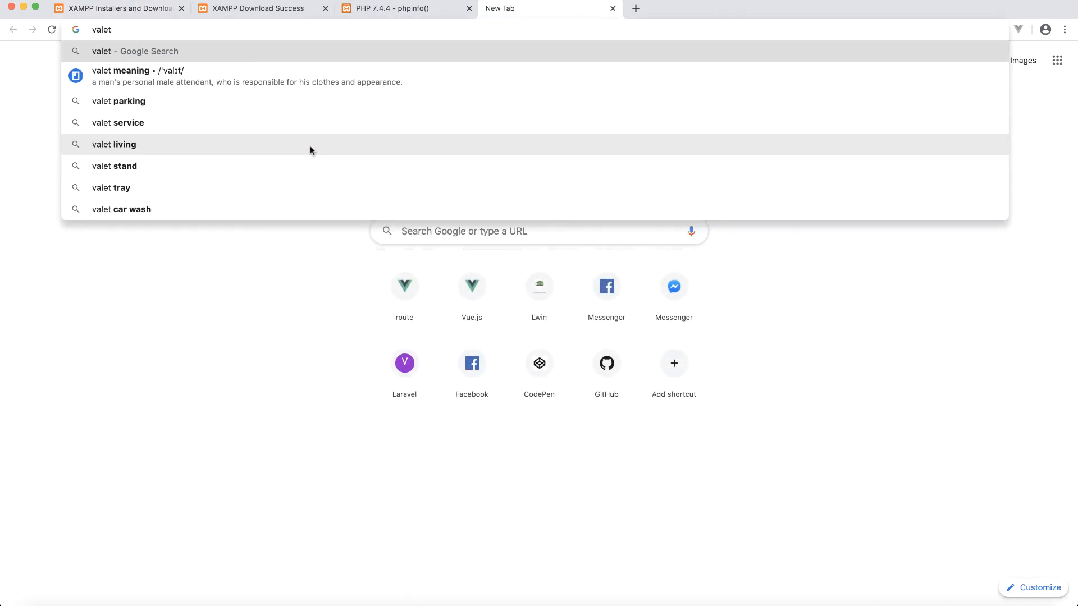
pyautogui.press('Return')
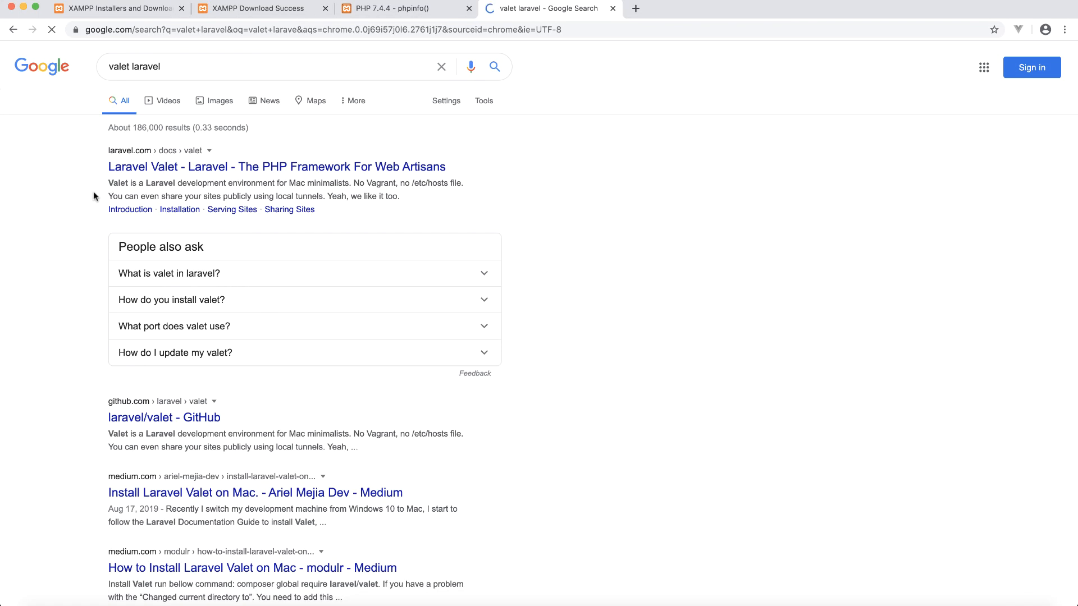
pyautogui.click(209, 168)
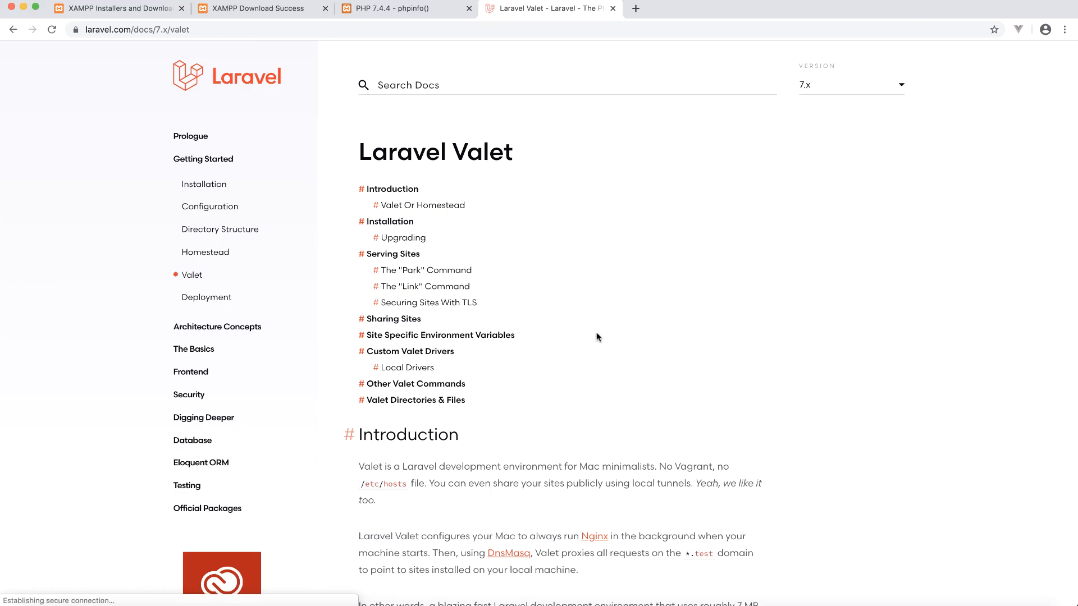
# Step: Check the XAMPP manager, then return to the Laravel Valet documentation page and scroll through it
pyautogui.press('super+Tab')
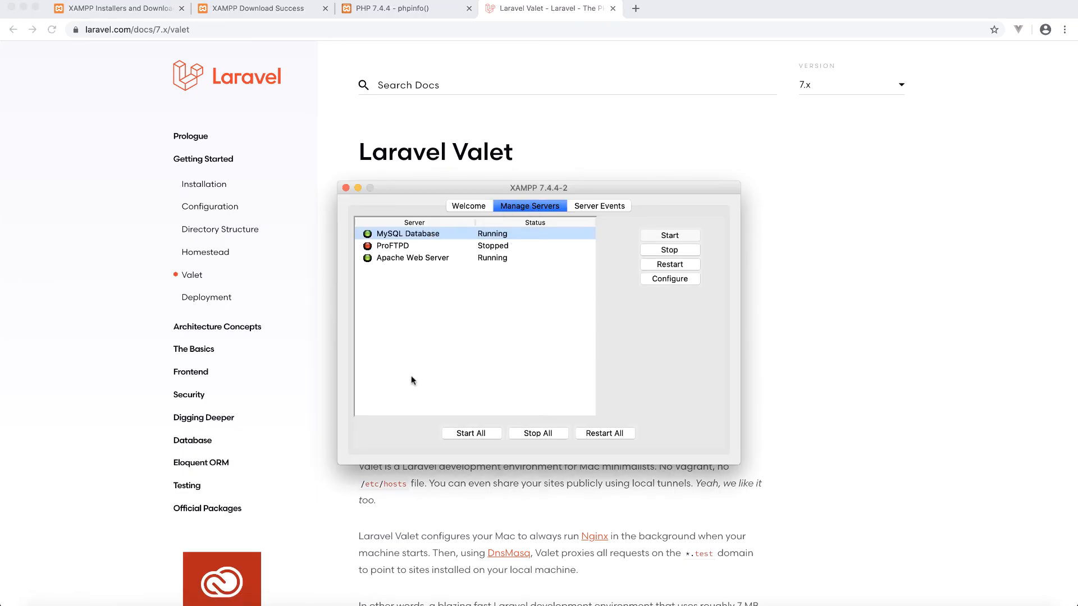
pyautogui.click(809, 173)
pyautogui.scroll(-10, 613, 319)
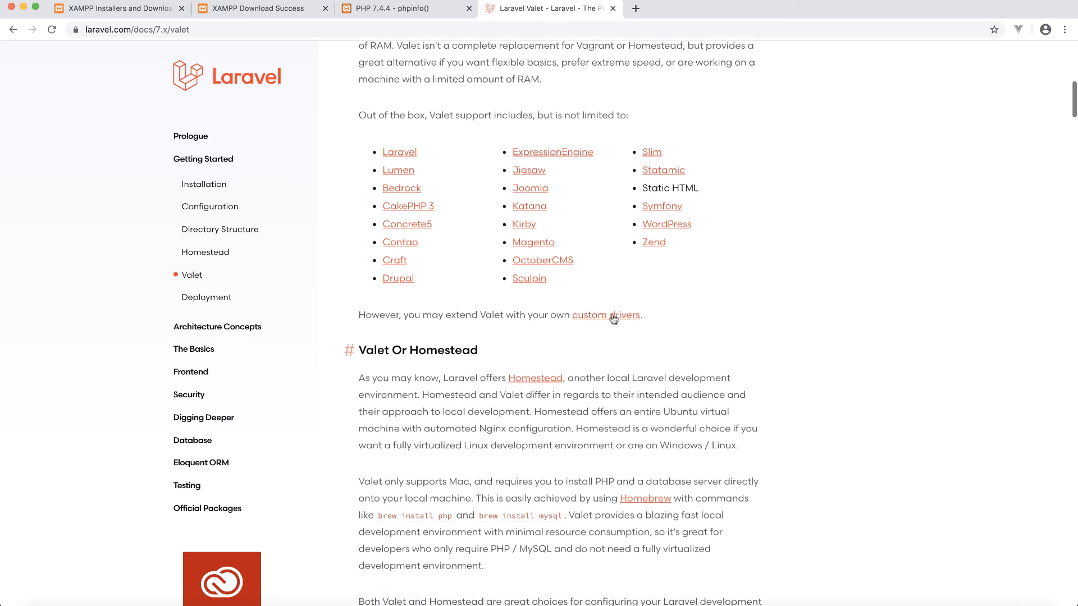
pyautogui.scroll(8, 616, 316)
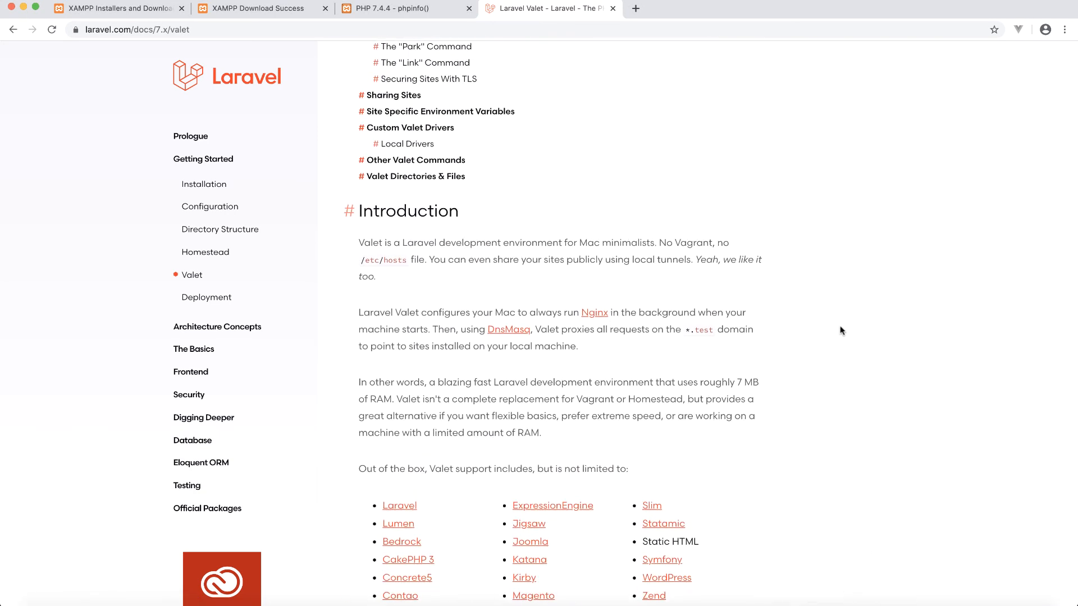